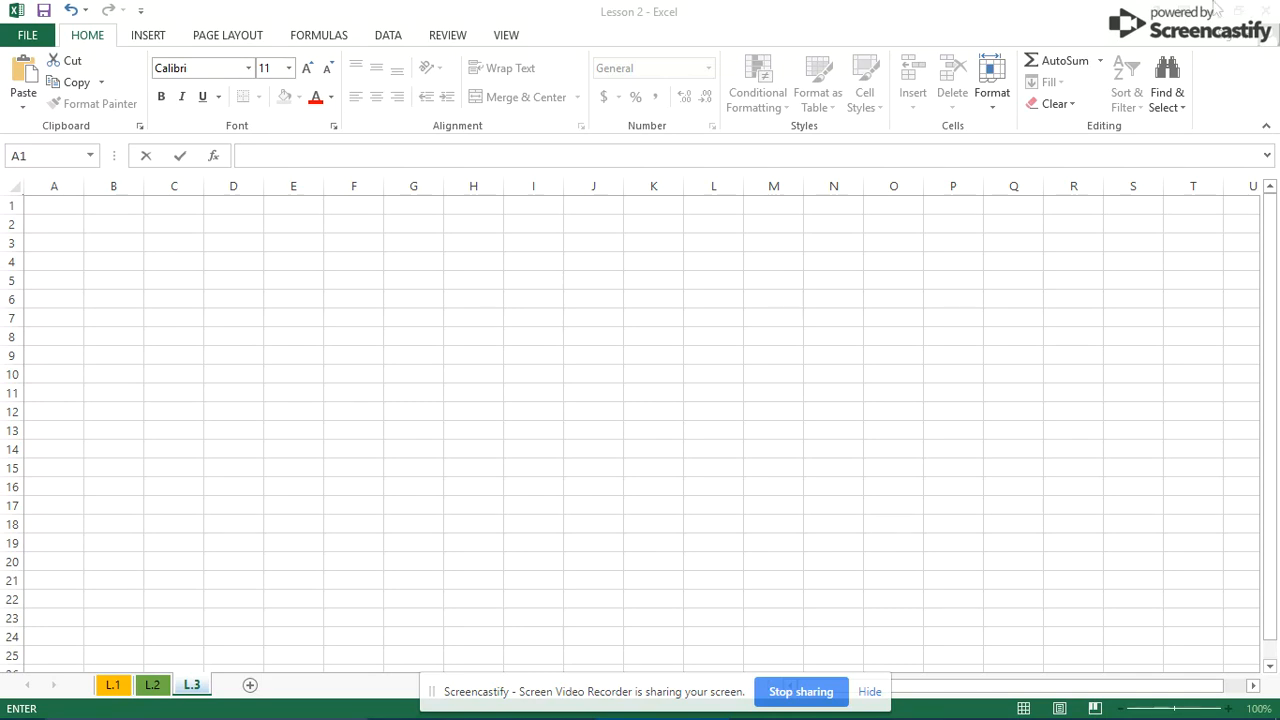
- Type 700 into cell A1, commit it, and reselect A1
{"action": "left_click", "coordinate": [47, 200]}
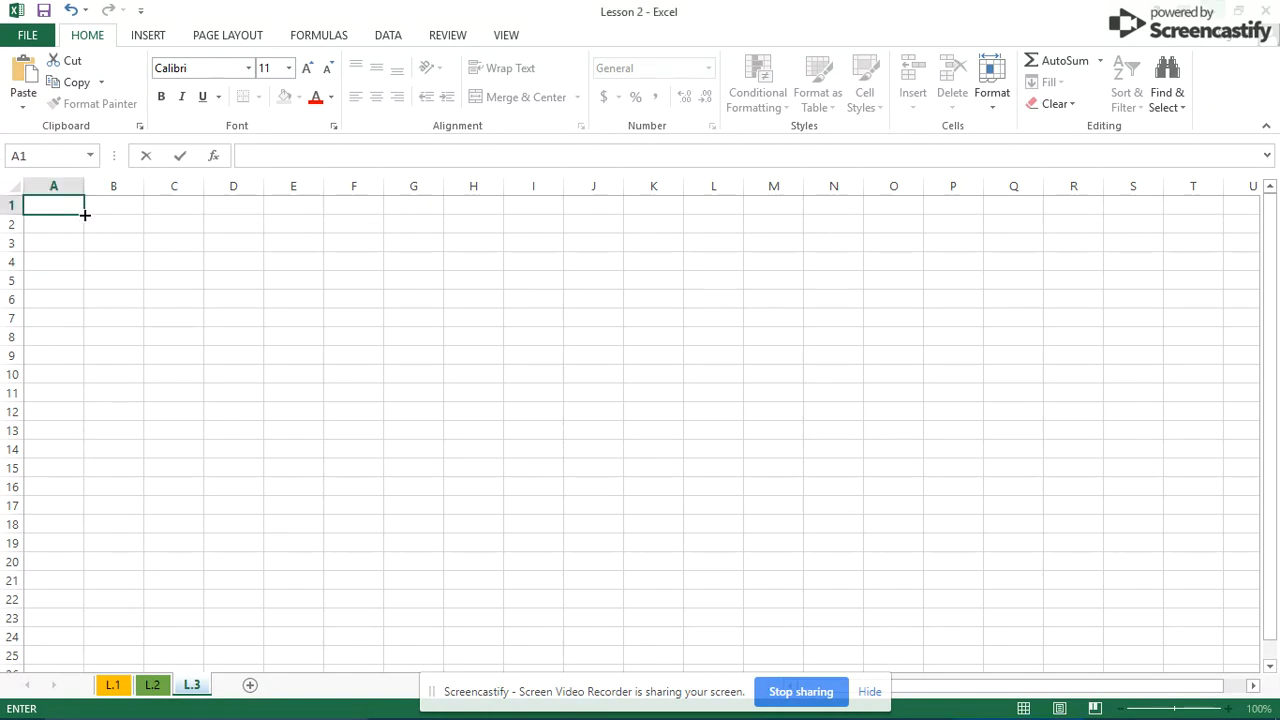
{"action": "type", "text": "700"}
{"action": "left_click", "coordinate": [470, 592]}
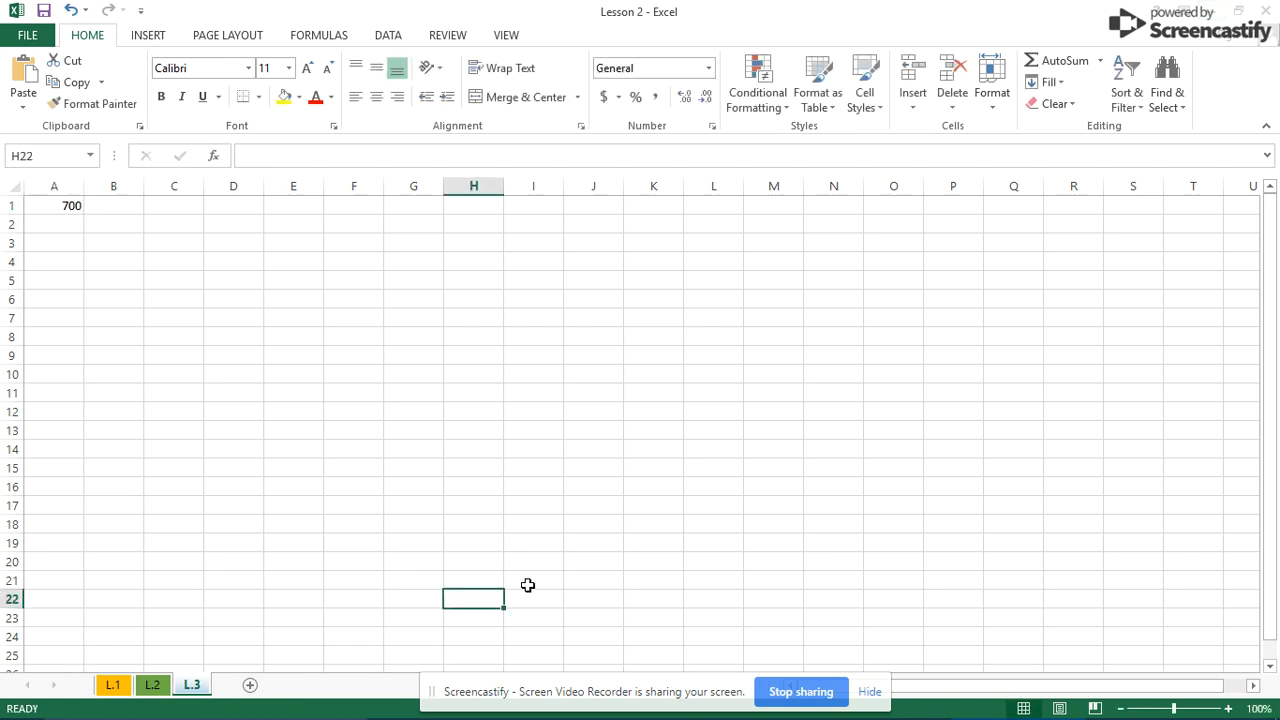
{"action": "left_click", "coordinate": [53, 214]}
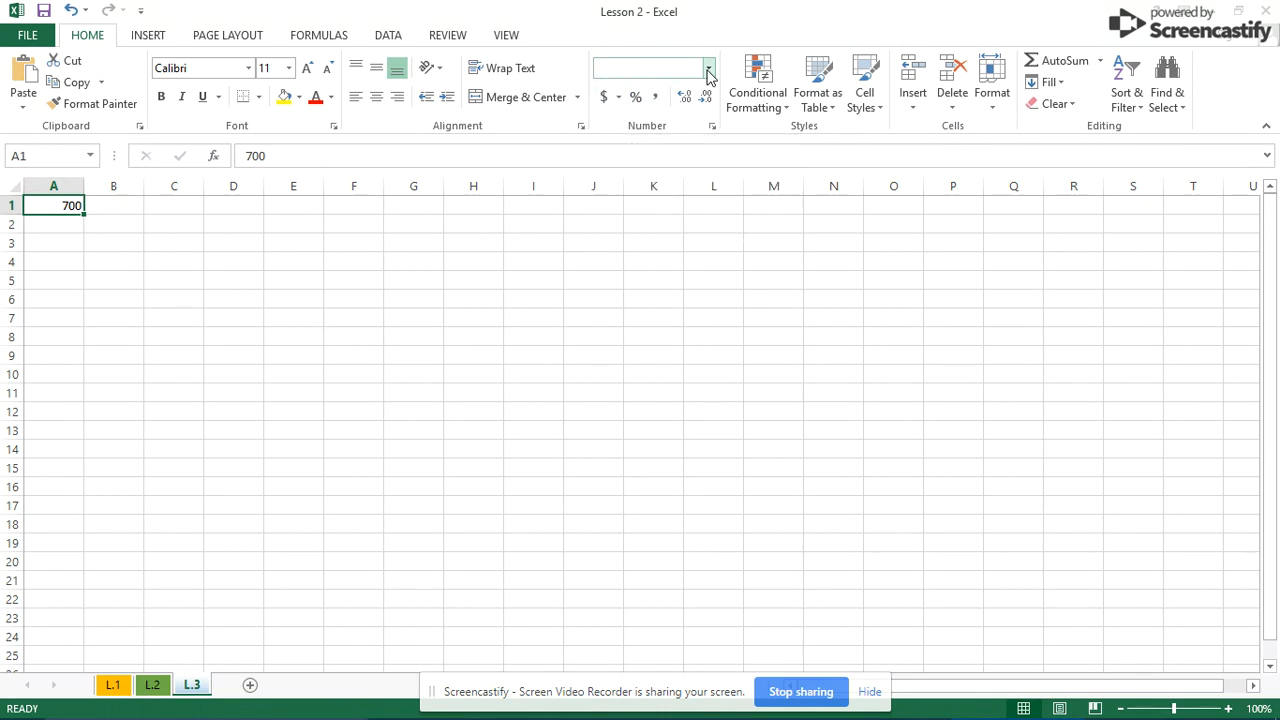
- Apply the Currency number format to A1 so it displays $700.00
{"action": "left_click", "coordinate": [708, 68]}
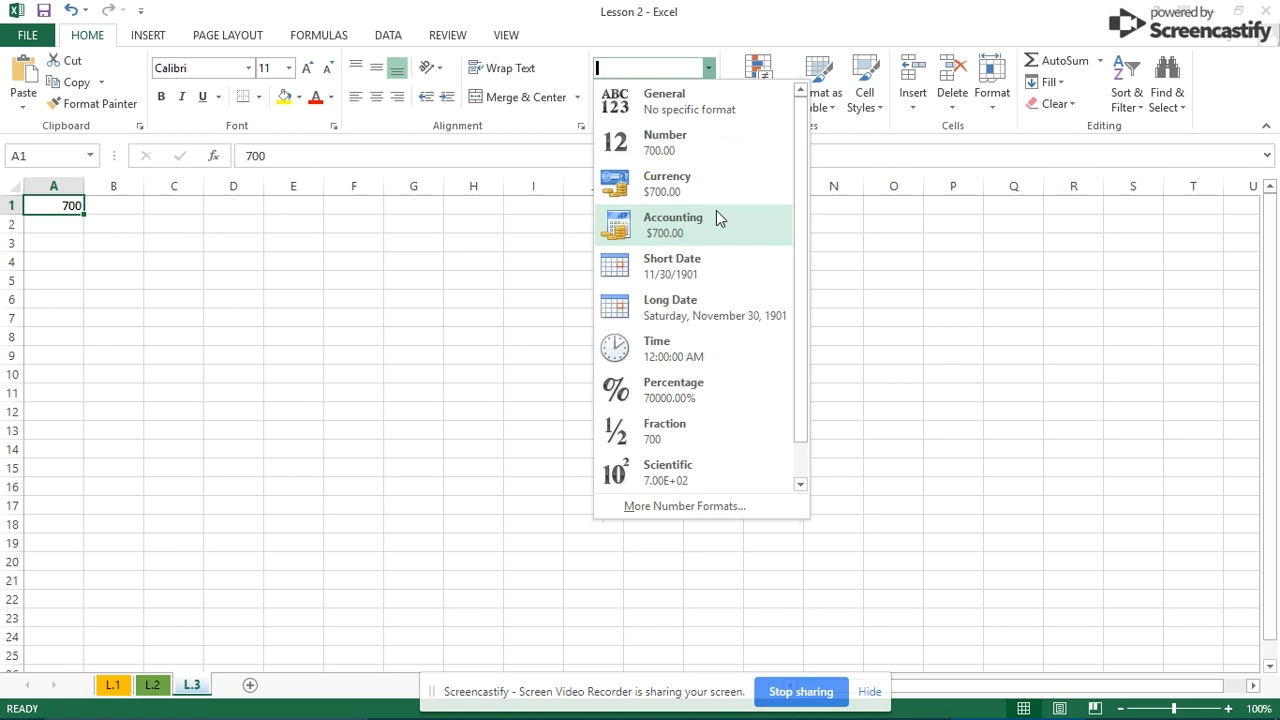
{"action": "scroll", "coordinate": [720, 207], "scroll_direction": "down", "scroll_amount": 1}
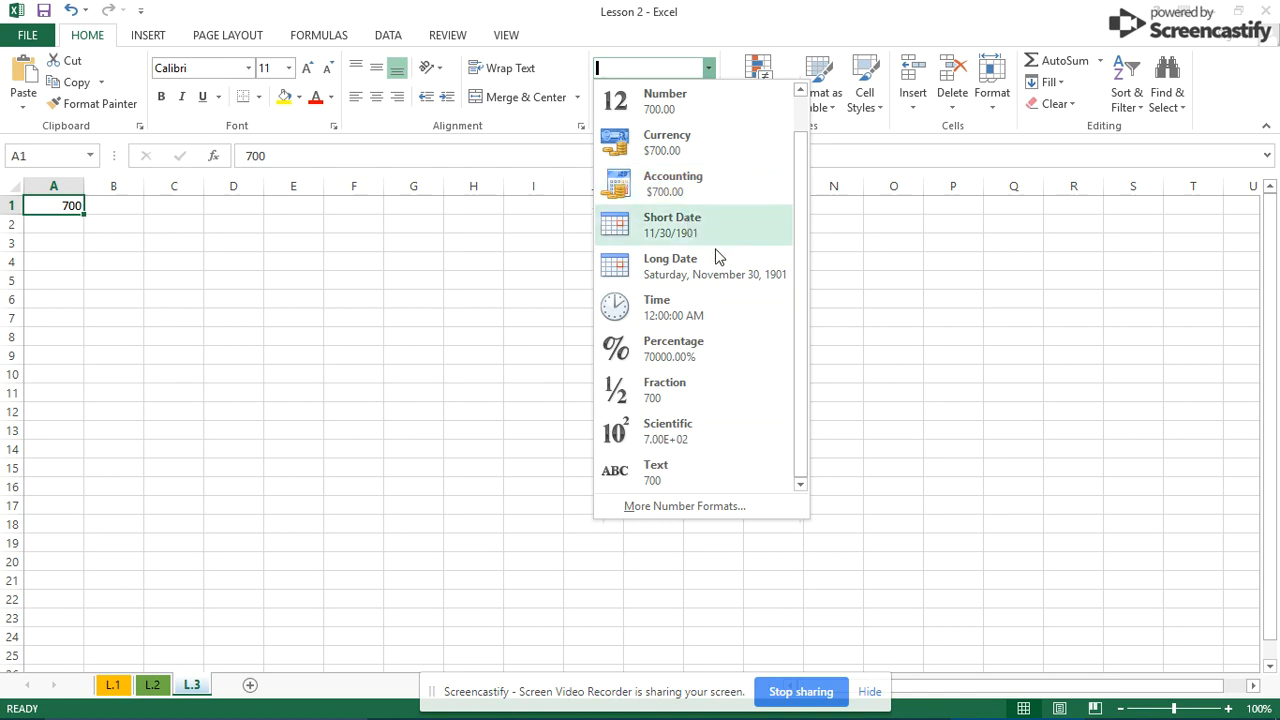
{"action": "left_click", "coordinate": [719, 146]}
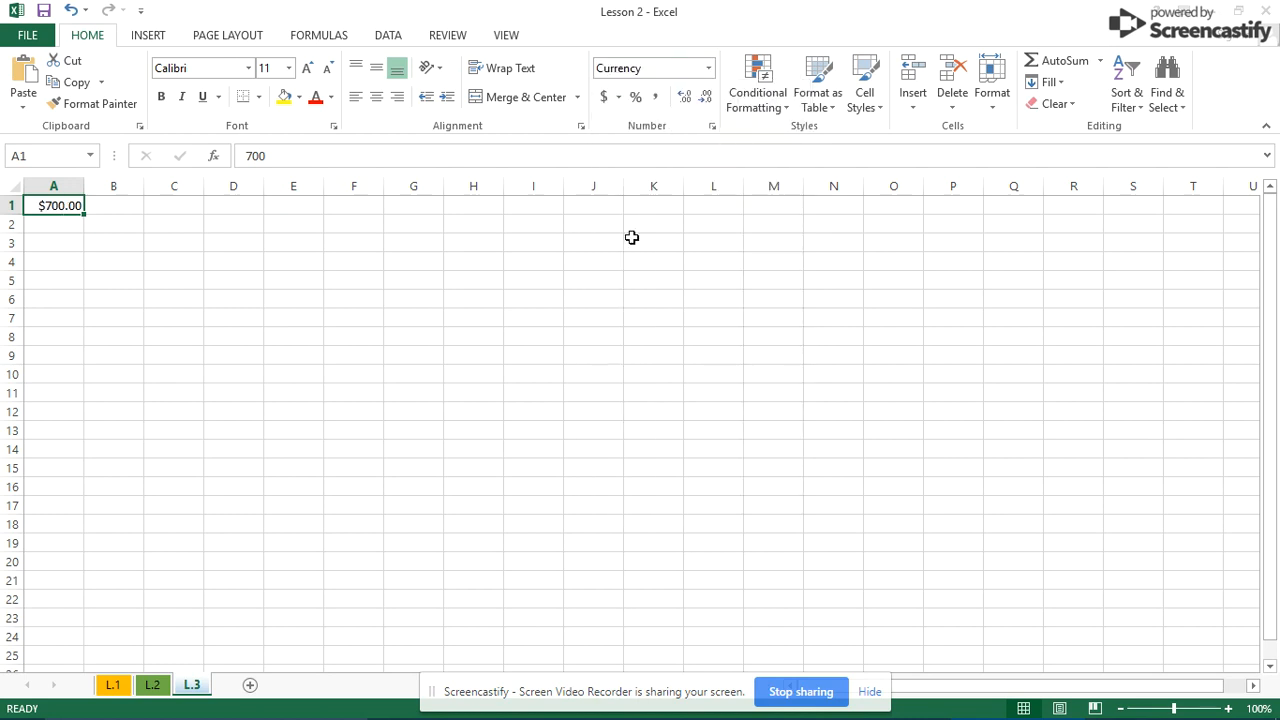
{"action": "left_click", "coordinate": [62, 299]}
{"action": "left_click", "coordinate": [58, 206]}
{"action": "left_click", "coordinate": [413, 299]}
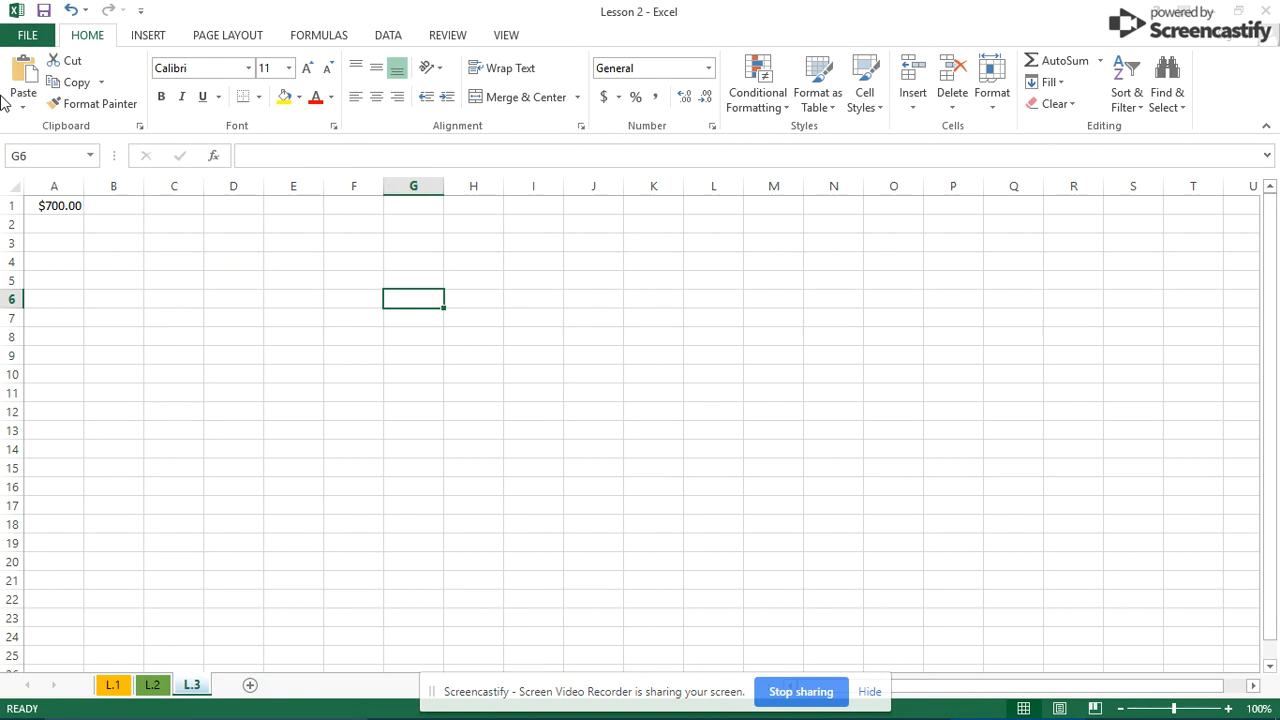
- Replace 700 and enter 1, 2 and 3 down cells A1 through A3
{"action": "left_click", "coordinate": [150, 306]}
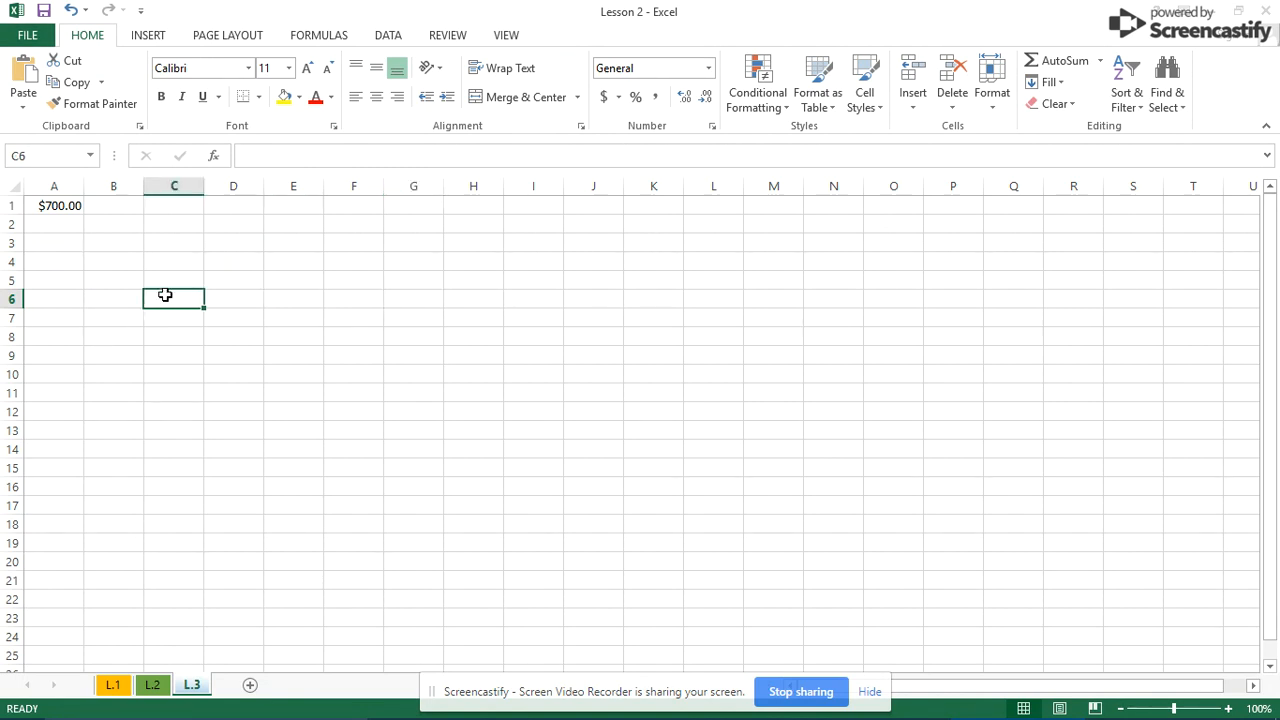
{"action": "left_click", "coordinate": [77, 210]}
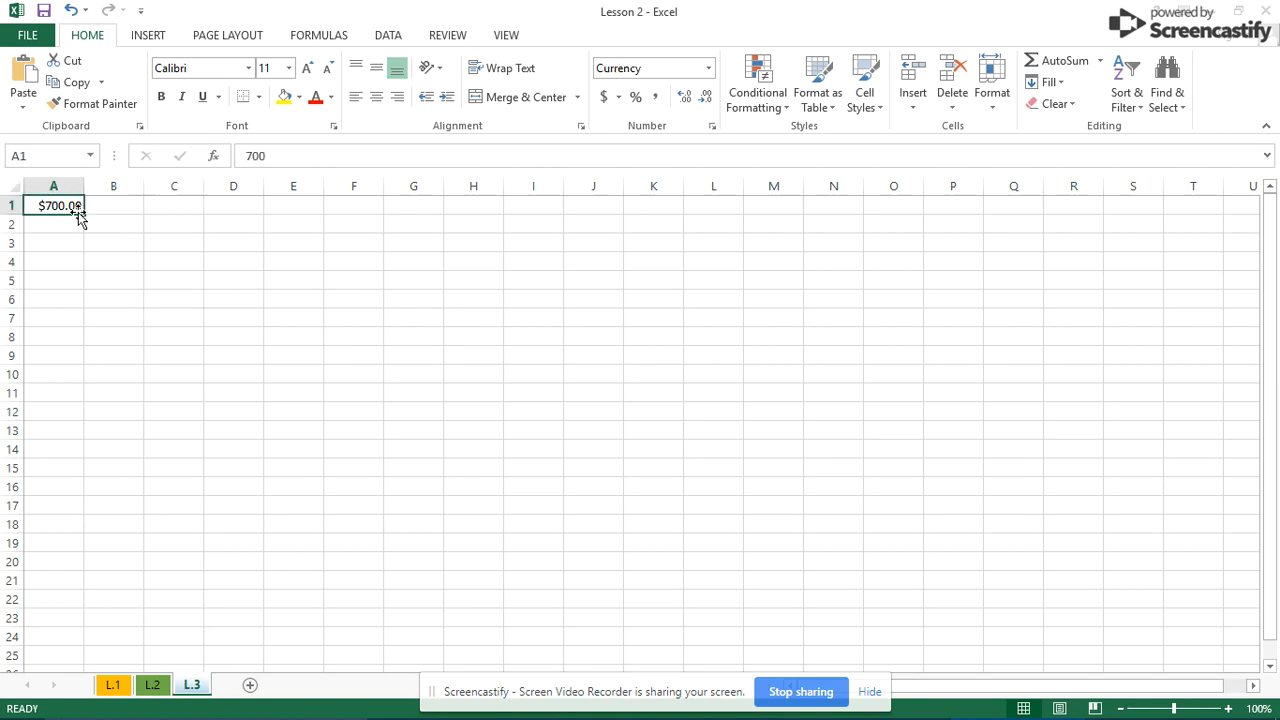
{"action": "key", "text": "BackSpace"}
{"action": "key", "text": "Return"}
{"action": "type", "text": "2"}
{"action": "key", "text": "Return"}
{"action": "type", "text": "3"}
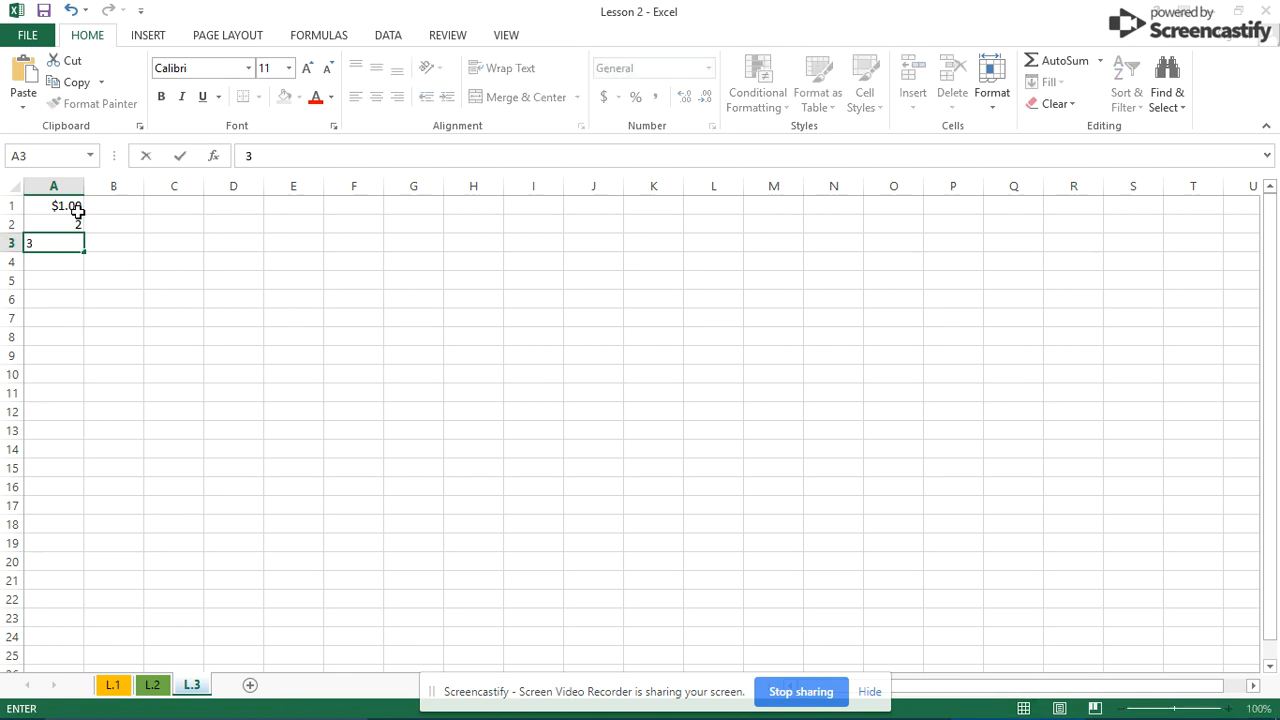
{"action": "key", "text": "Return"}
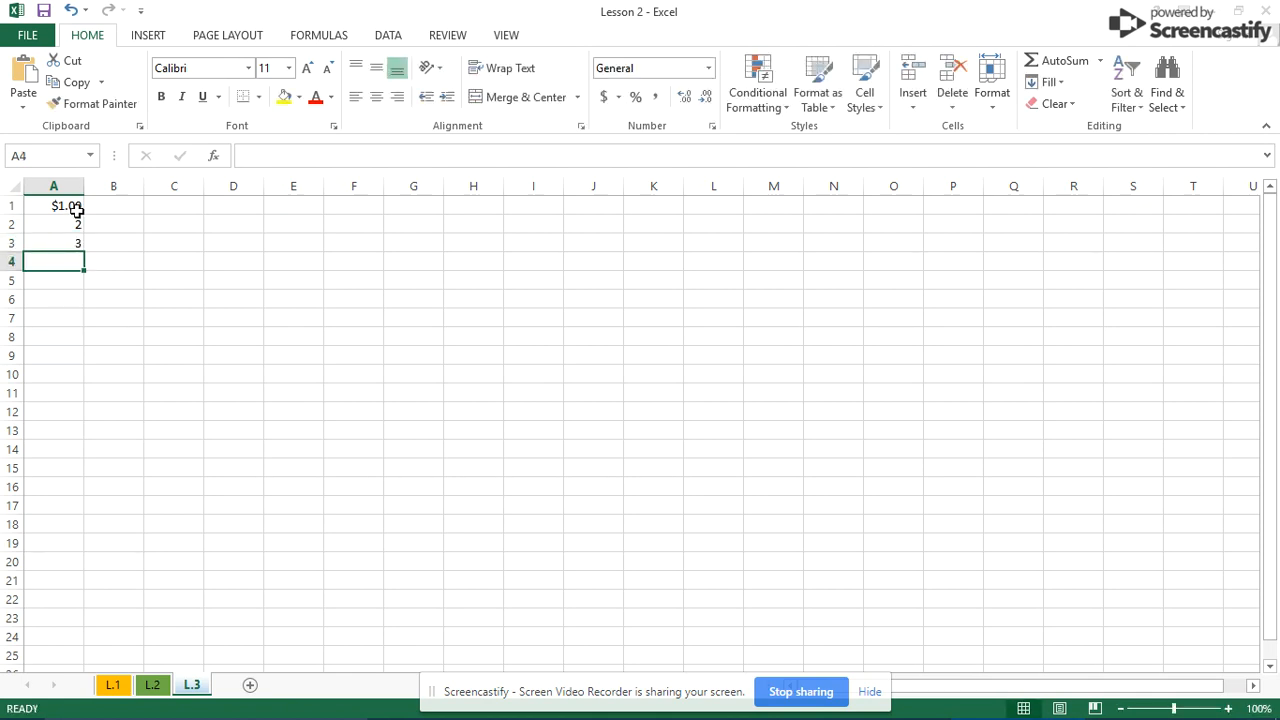
- Switch A1's number format to Number, then back to General
{"action": "left_click", "coordinate": [77, 210]}
{"action": "left_click", "coordinate": [708, 67]}
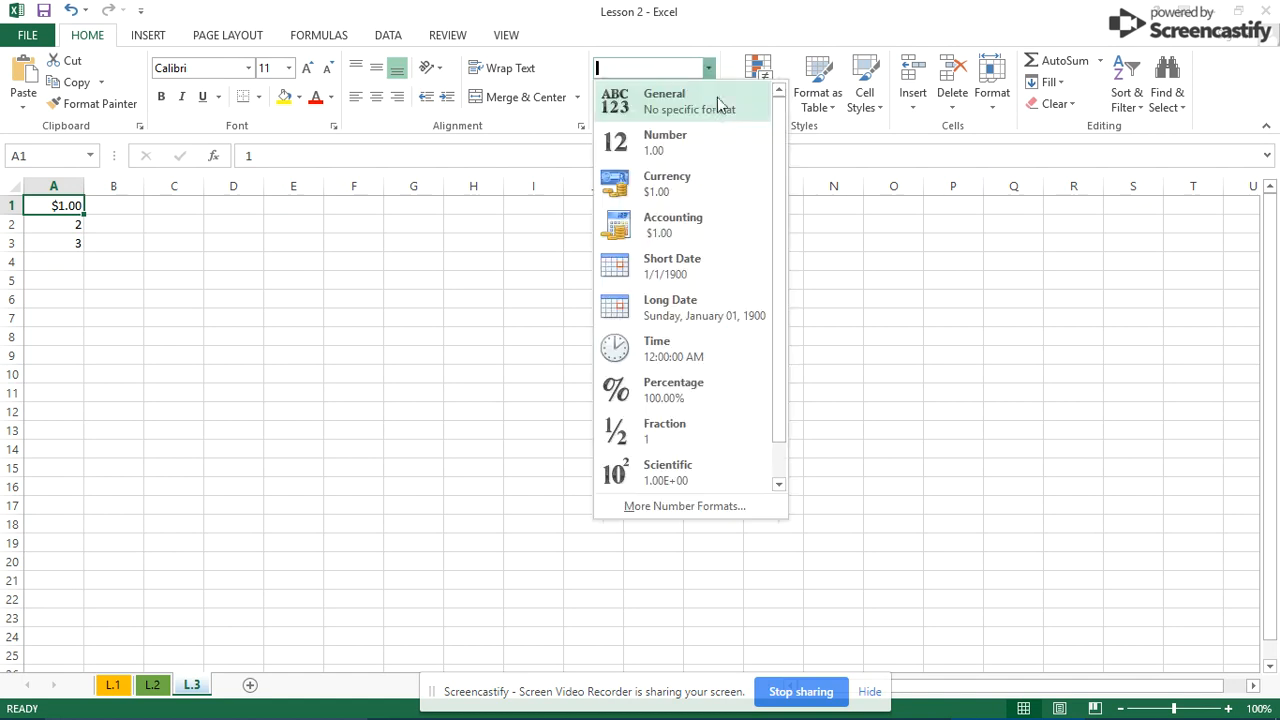
{"action": "left_click", "coordinate": [703, 132]}
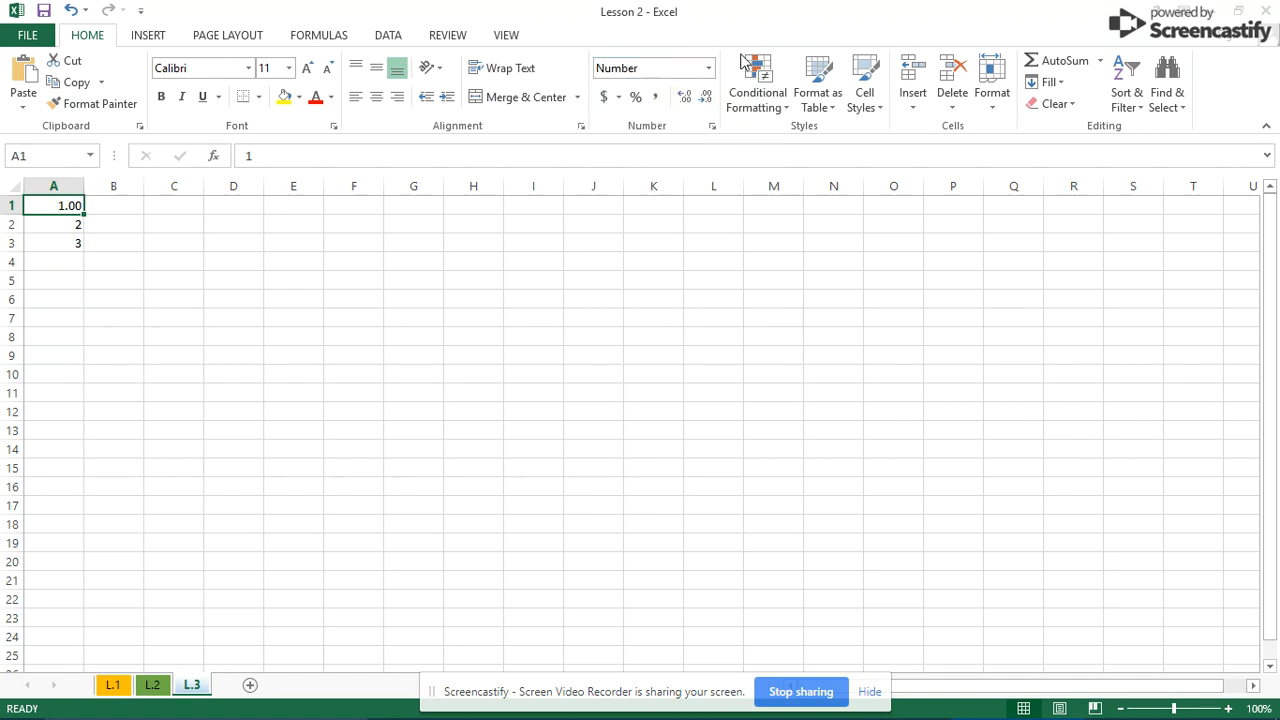
{"action": "left_click", "coordinate": [708, 67]}
{"action": "left_click", "coordinate": [723, 104]}
{"action": "left_click", "coordinate": [571, 446]}
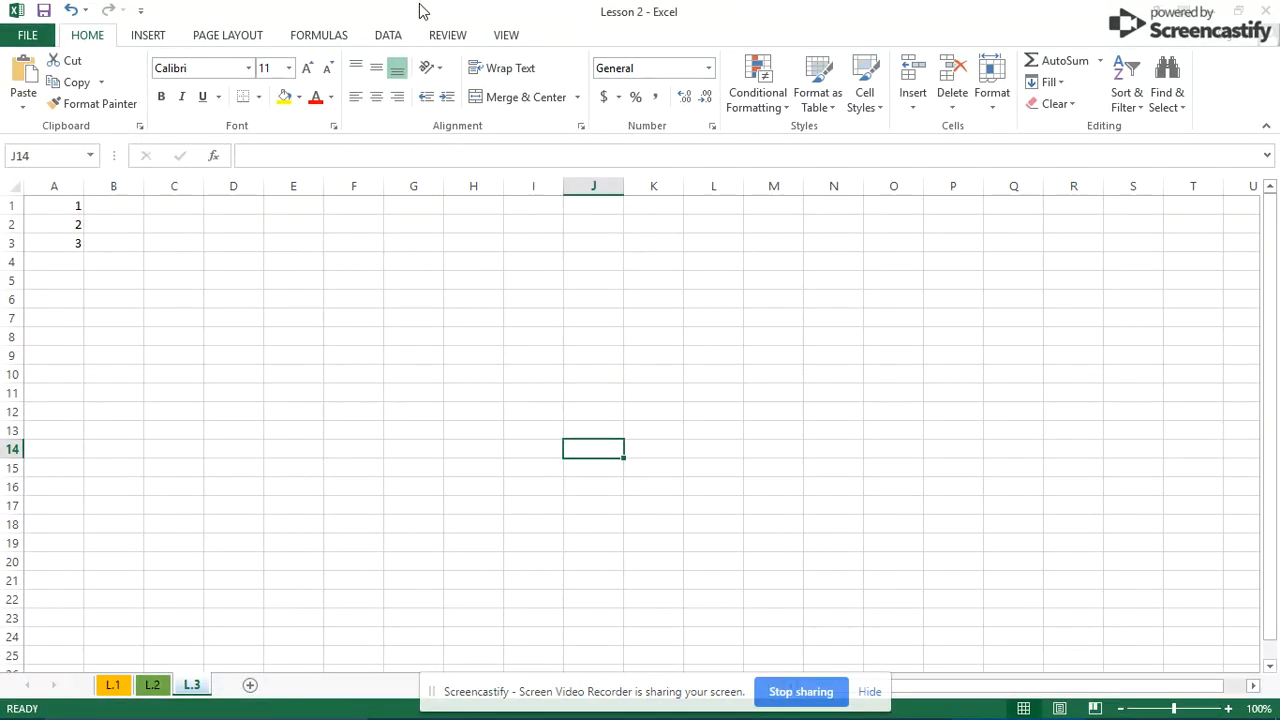
- Fill A1's value down through A3 and inspect the filled cells
{"action": "scroll", "coordinate": [509, 271], "scroll_direction": "down", "scroll_amount": 4}
{"action": "scroll", "coordinate": [494, 275], "scroll_direction": "up", "scroll_amount": 3}
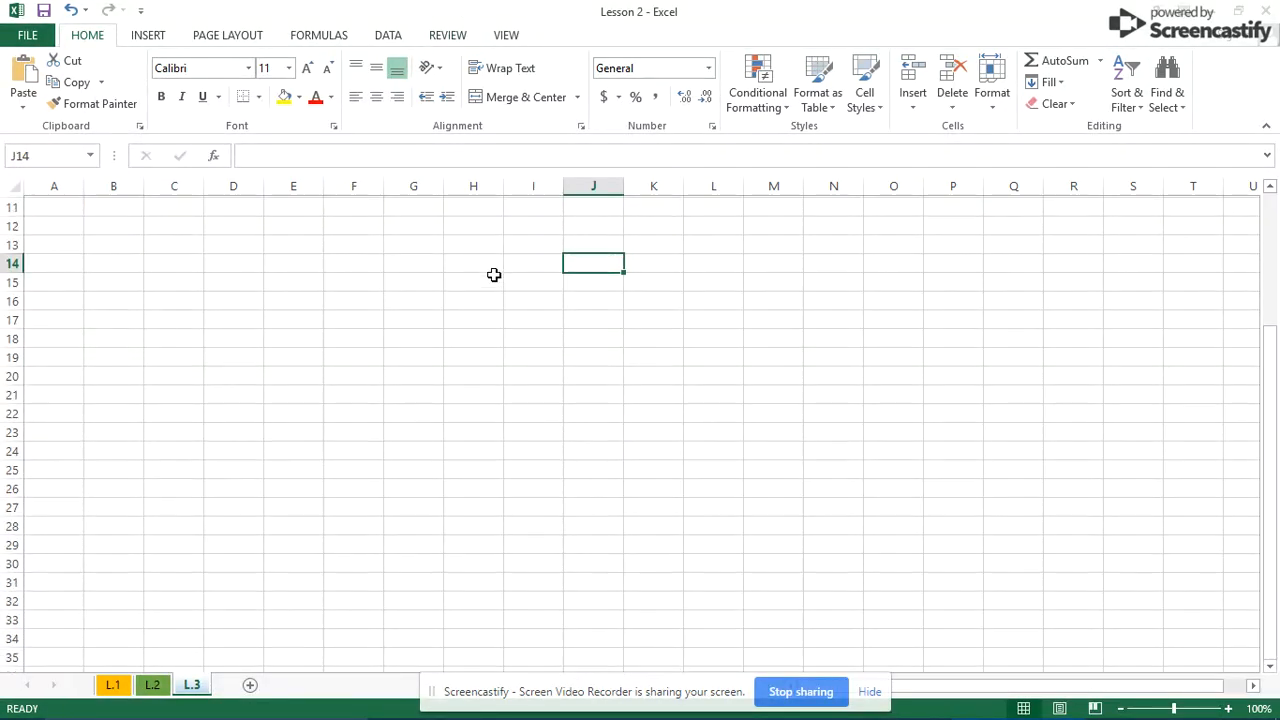
{"action": "scroll", "coordinate": [494, 275], "scroll_direction": "up", "scroll_amount": 1}
{"action": "left_click", "coordinate": [52, 204]}
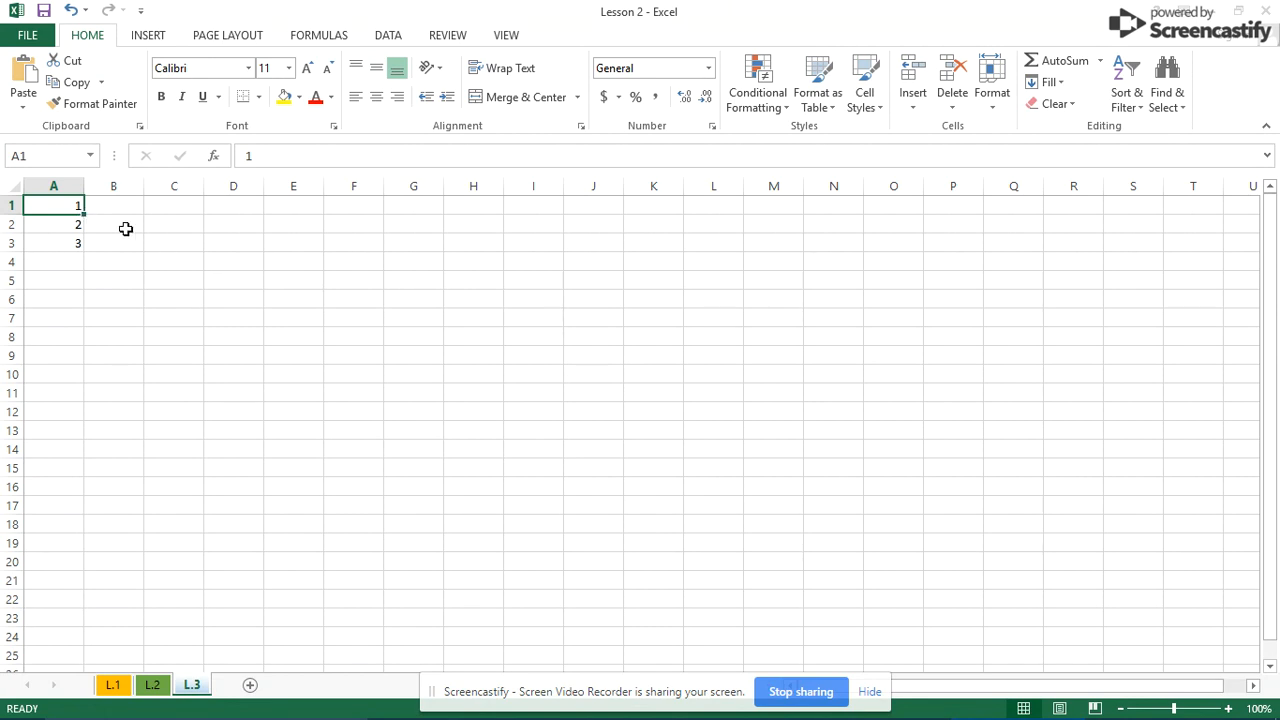
{"action": "left_click_drag", "start_coordinate": [84, 212], "coordinate": [84, 248]}
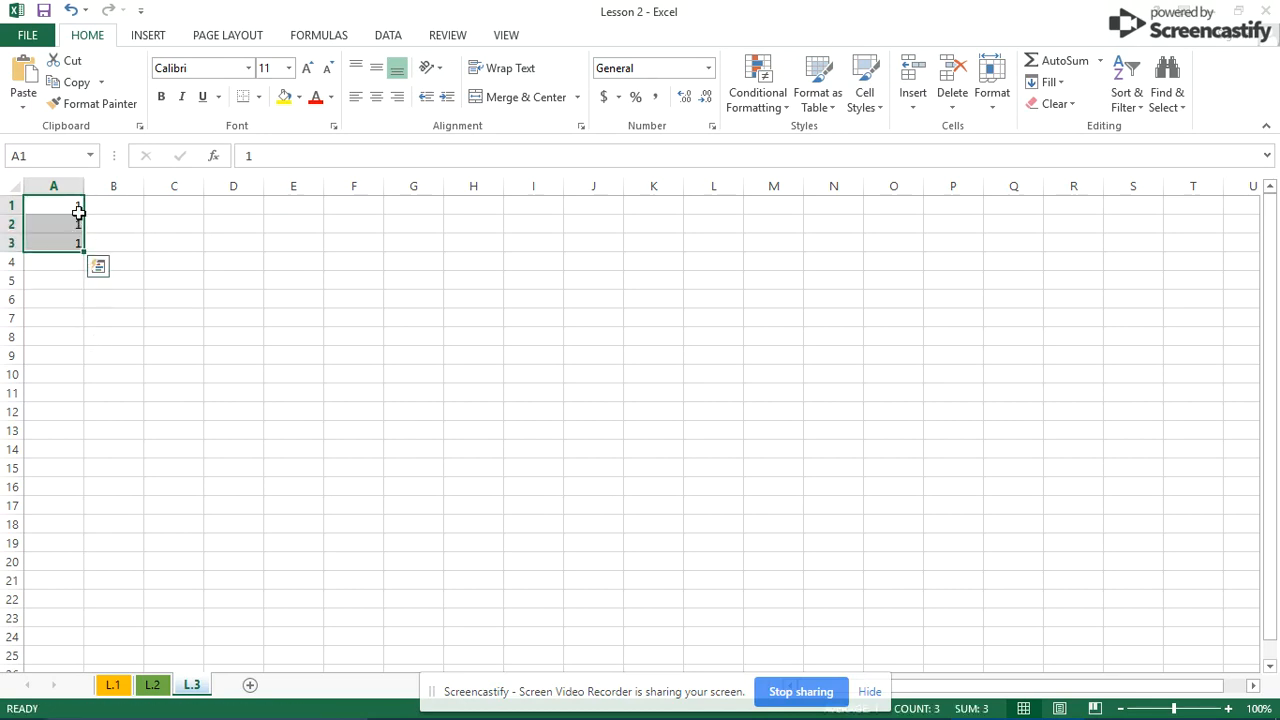
{"action": "left_click", "coordinate": [122, 244]}
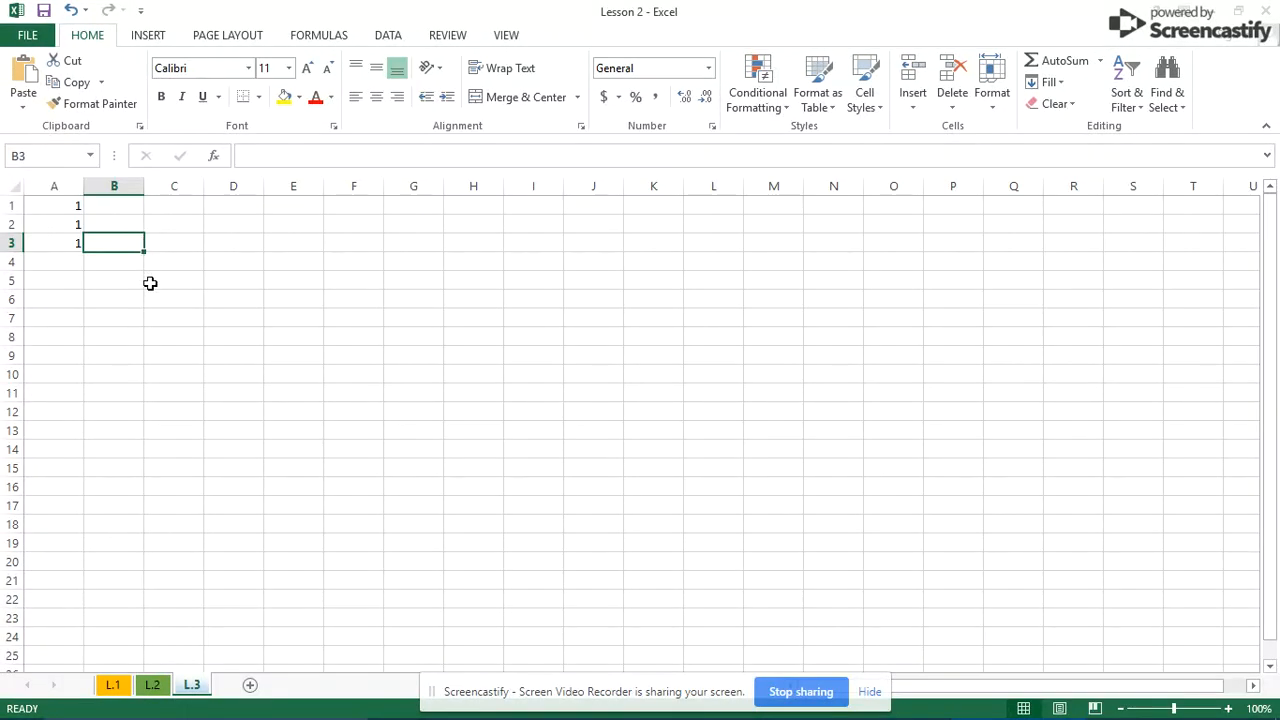
{"action": "mouse_move", "coordinate": [60, 206]}
{"action": "left_mouse_down"}
{"action": "mouse_move", "coordinate": [66, 246]}
{"action": "mouse_move", "coordinate": [67, 209]}
{"action": "left_mouse_up"}
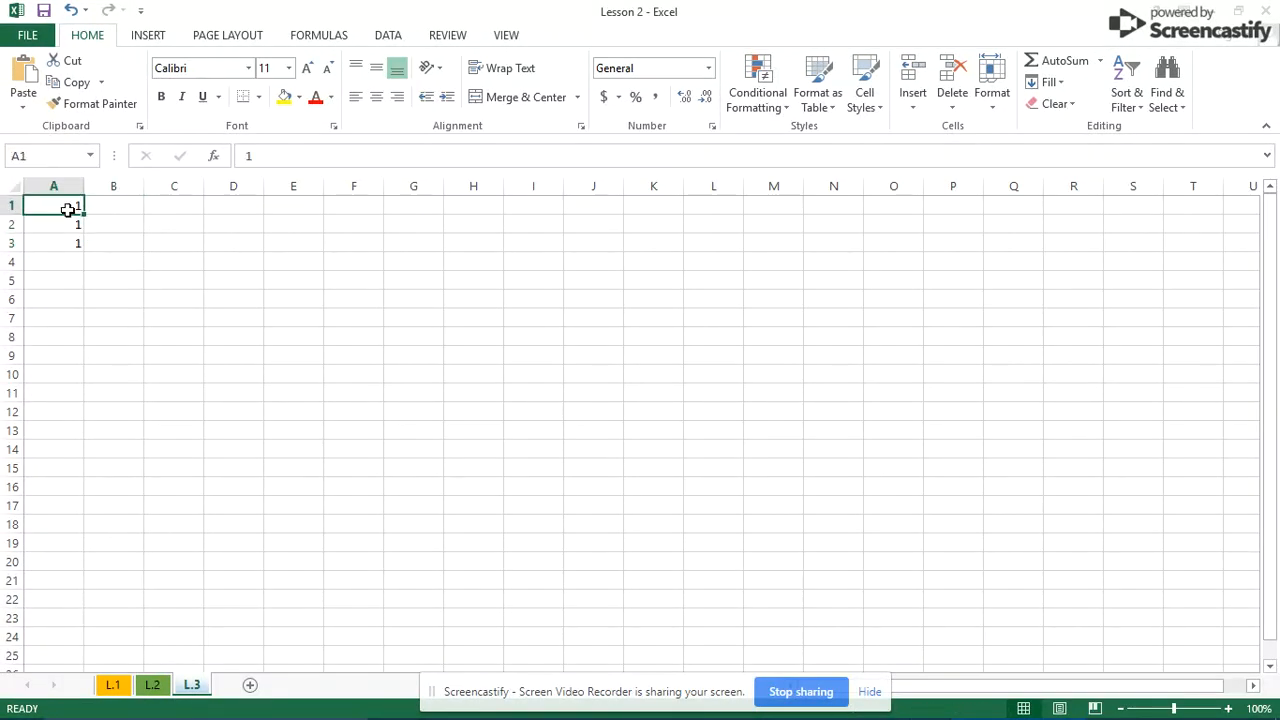
{"action": "double_click", "coordinate": [67, 210]}
{"action": "left_click", "coordinate": [112, 279]}
- Clear the old values from cells A1, A2 and A3
{"action": "left_click_drag", "start_coordinate": [77, 211], "coordinate": [80, 256]}
{"action": "key", "text": "BackSpace"}
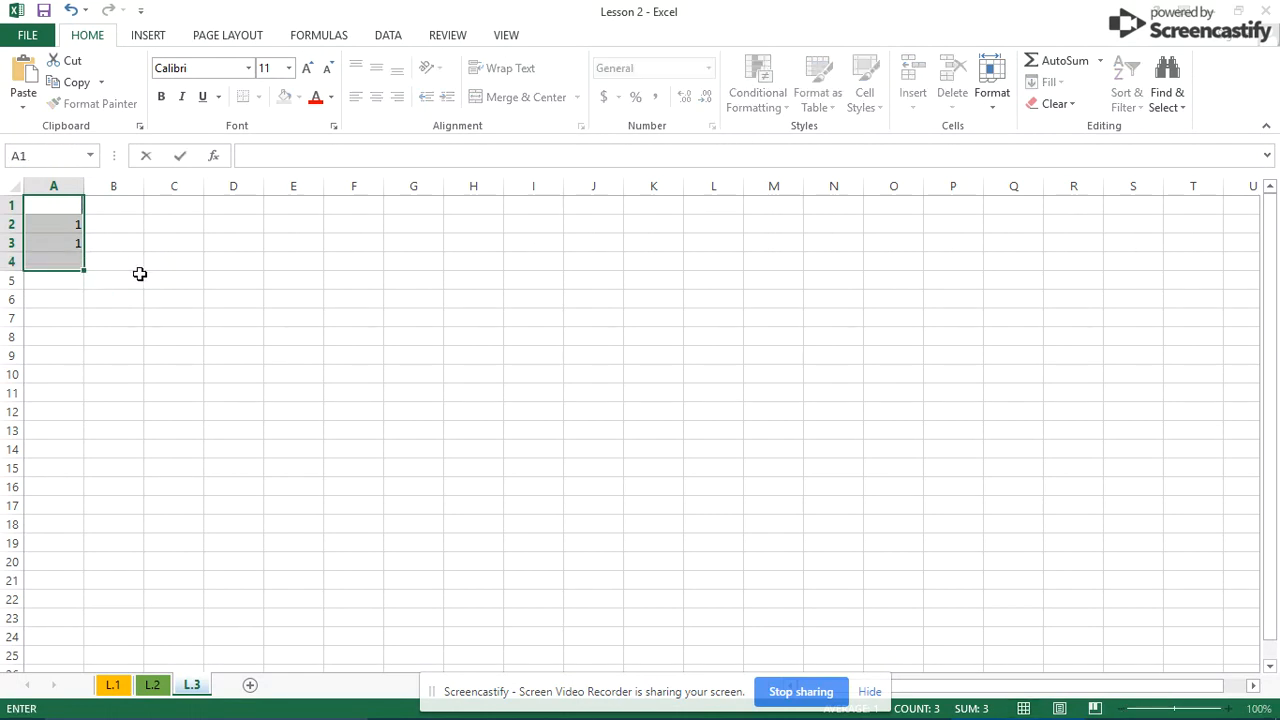
{"action": "key", "text": "Return"}
{"action": "left_click", "coordinate": [74, 229]}
{"action": "key", "text": "BackSpace"}
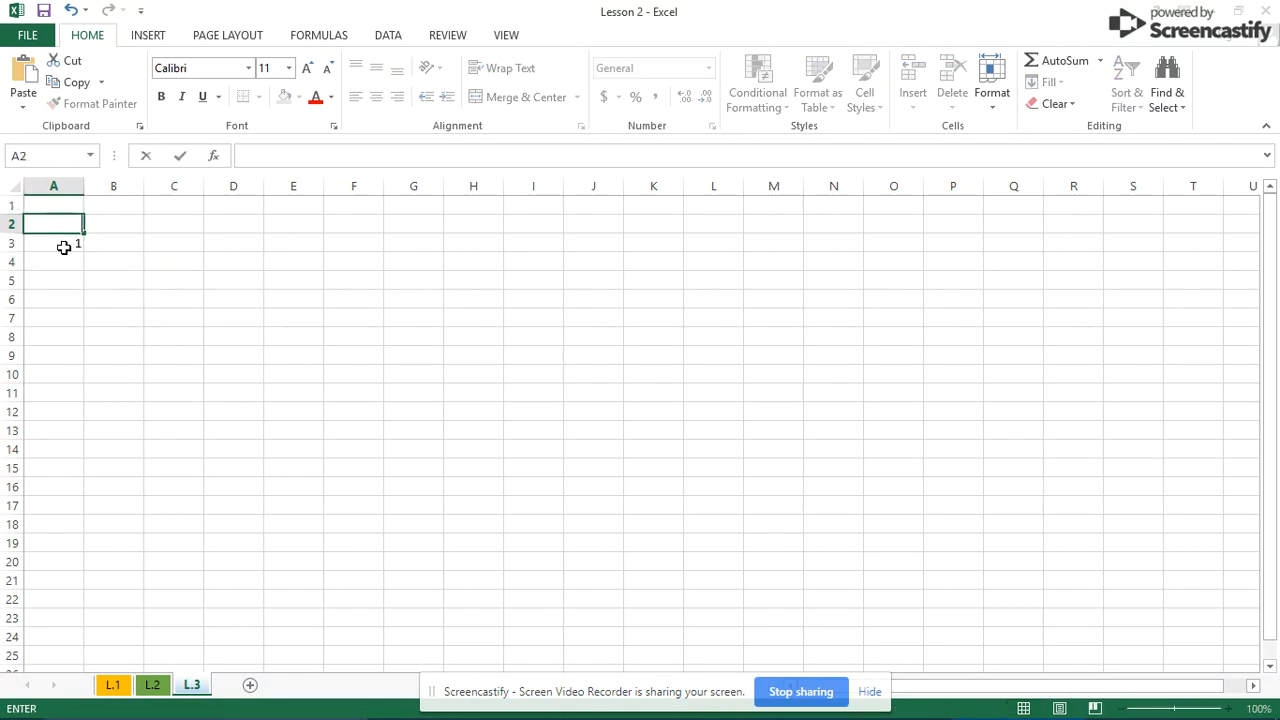
{"action": "left_click", "coordinate": [63, 247]}
{"action": "key", "text": "Delete"}
- Enter 1, 2 and 3 in cells A1 through A3
{"action": "left_click", "coordinate": [63, 207]}
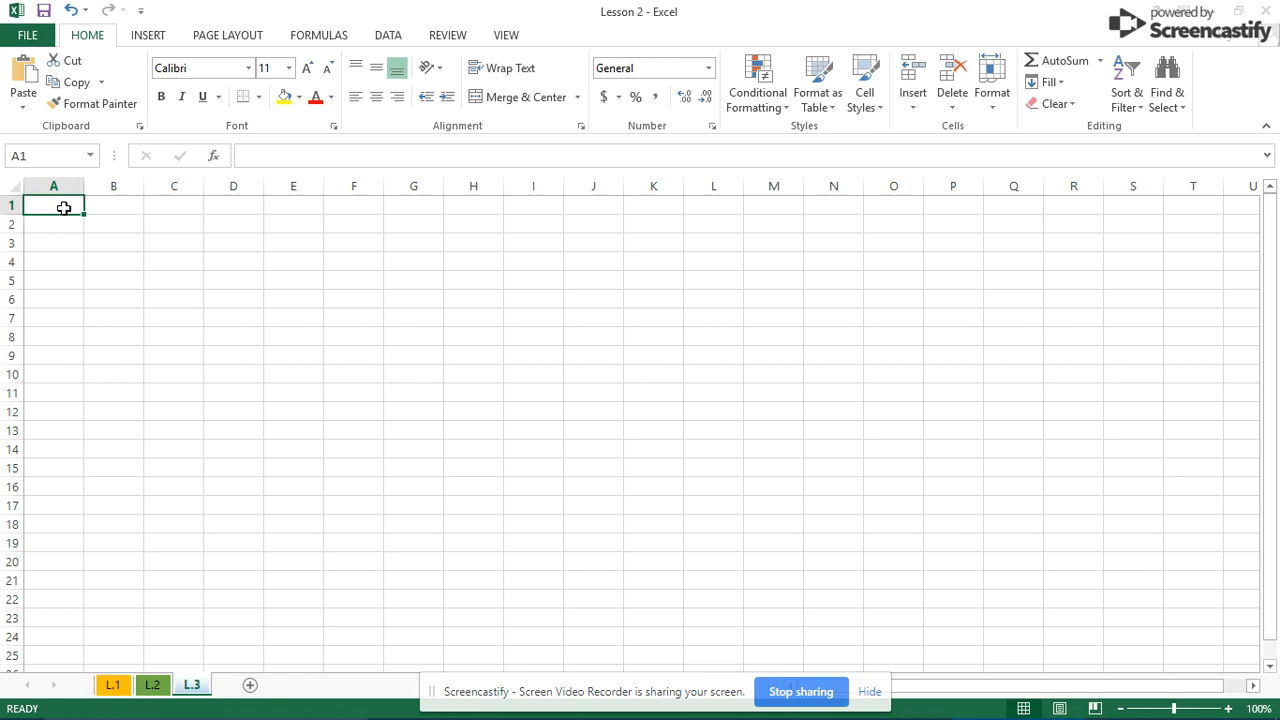
{"action": "type", "text": "1"}
{"action": "key", "text": "Return"}
{"action": "type", "text": "2"}
{"action": "key", "text": "Return"}
{"action": "type", "text": "3"}
{"action": "left_click", "coordinate": [197, 466]}
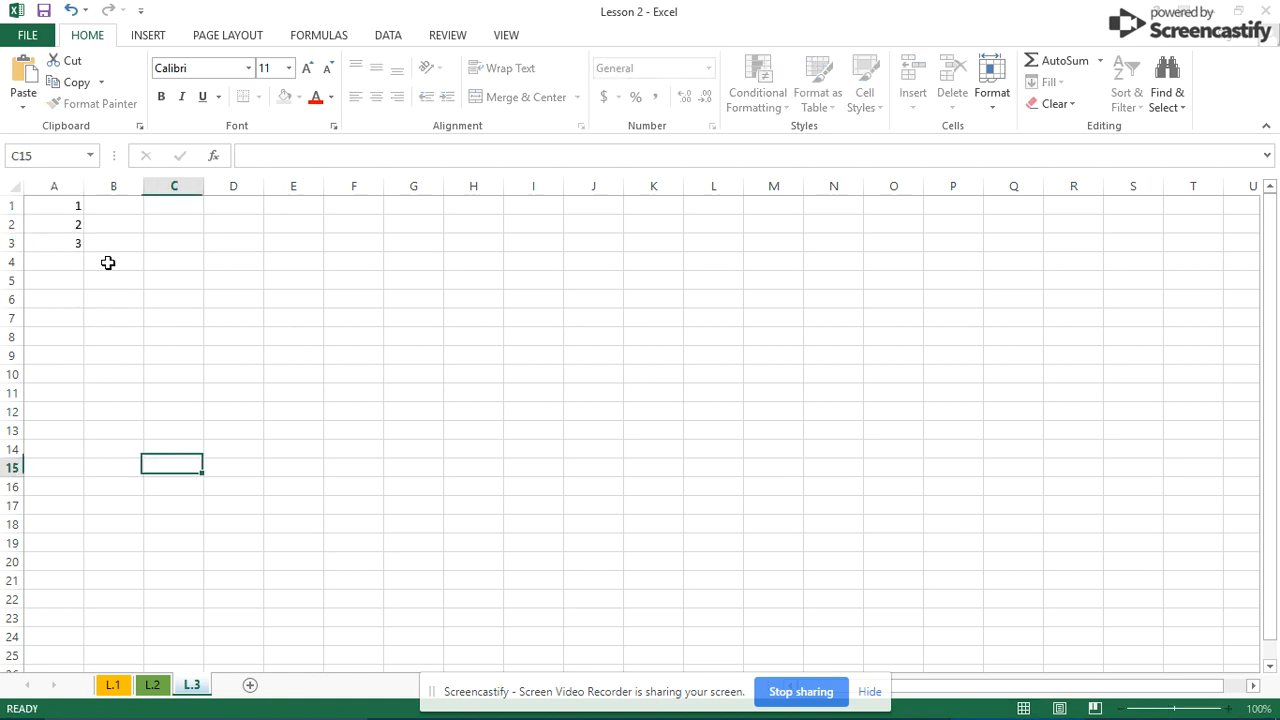
- Extend the 1–3 series in column A down to A30
{"action": "left_click_drag", "start_coordinate": [60, 205], "coordinate": [9, 620]}
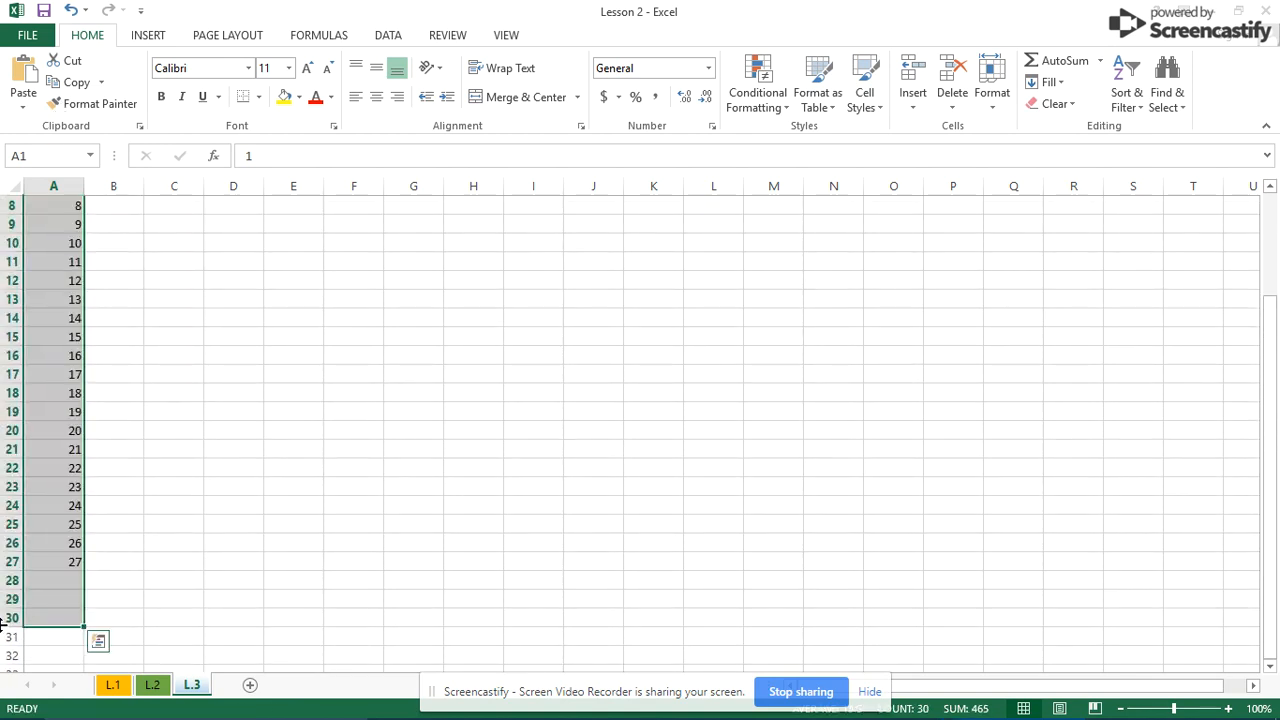
{"action": "left_click", "coordinate": [305, 519]}
{"action": "scroll", "coordinate": [314, 503], "scroll_direction": "up", "scroll_amount": 3}
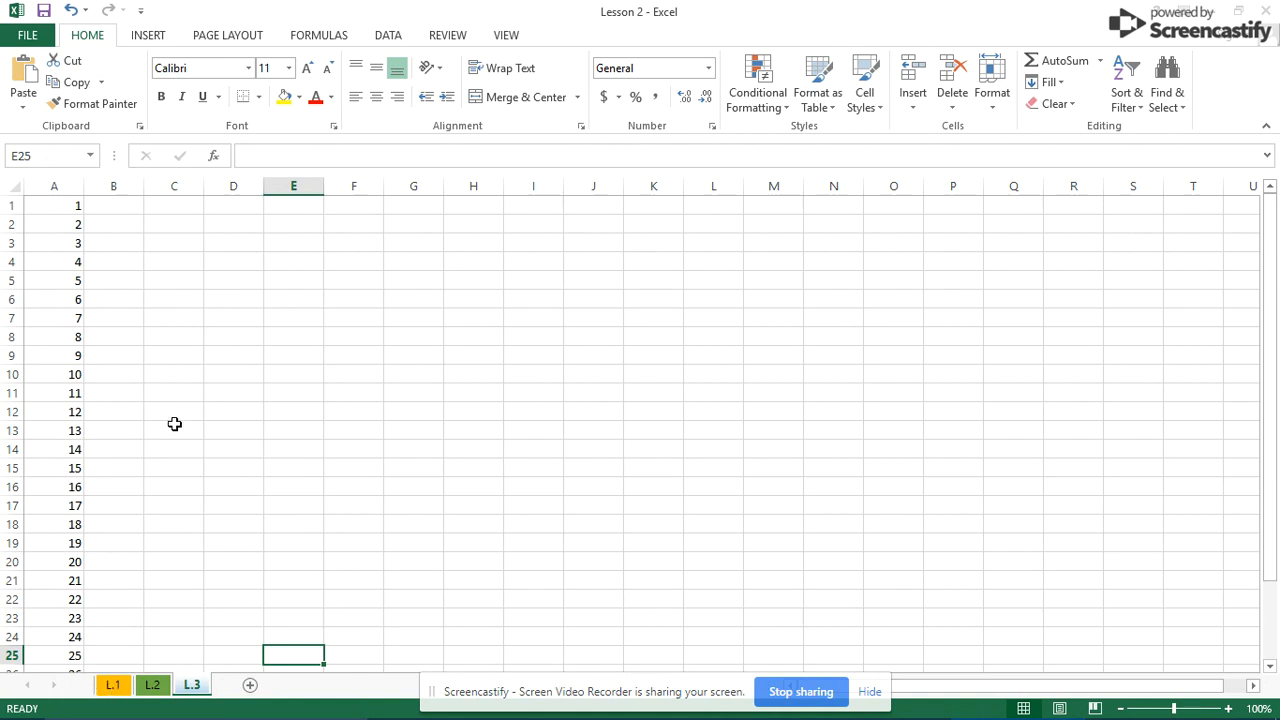
- Fill B1:B30 with the numbers 1 through 30, mirroring column A
{"action": "left_click", "coordinate": [110, 210]}
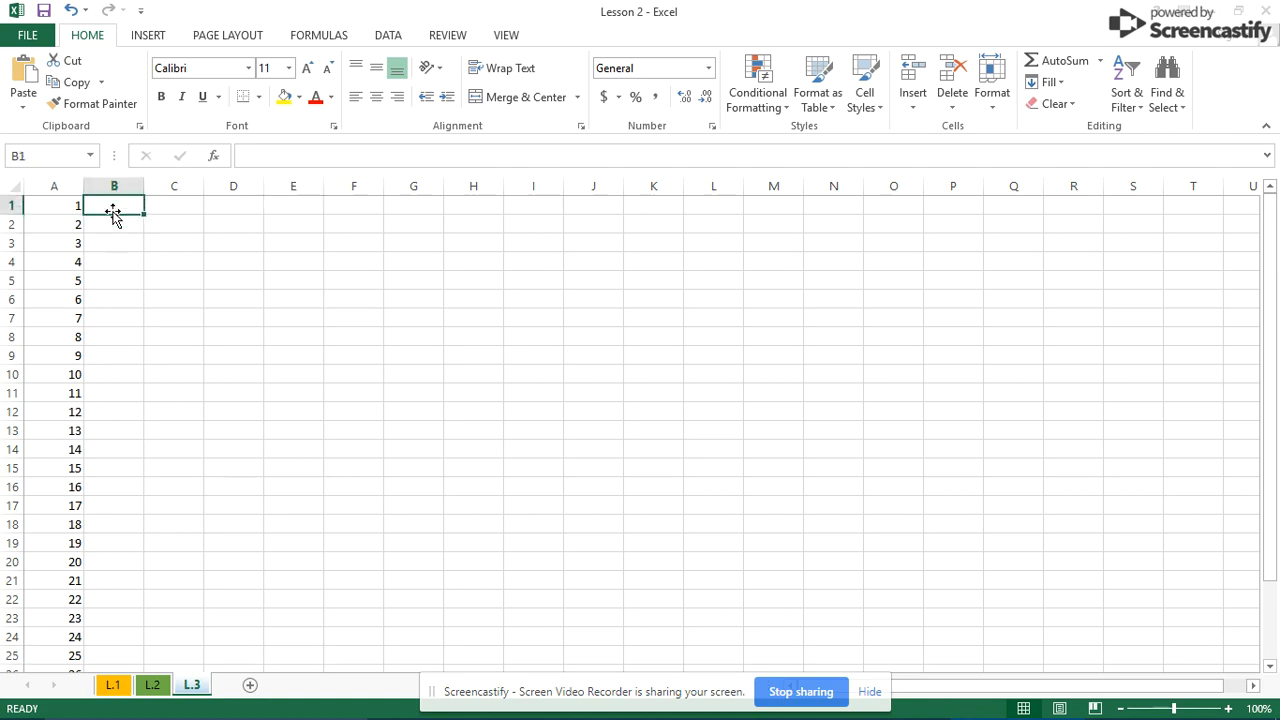
{"action": "left_click", "coordinate": [70, 207]}
{"action": "left_click", "coordinate": [101, 207]}
{"action": "left_click", "coordinate": [75, 206]}
{"action": "left_click_drag", "start_coordinate": [85, 210], "coordinate": [140, 566]}
{"action": "left_click", "coordinate": [115, 316]}
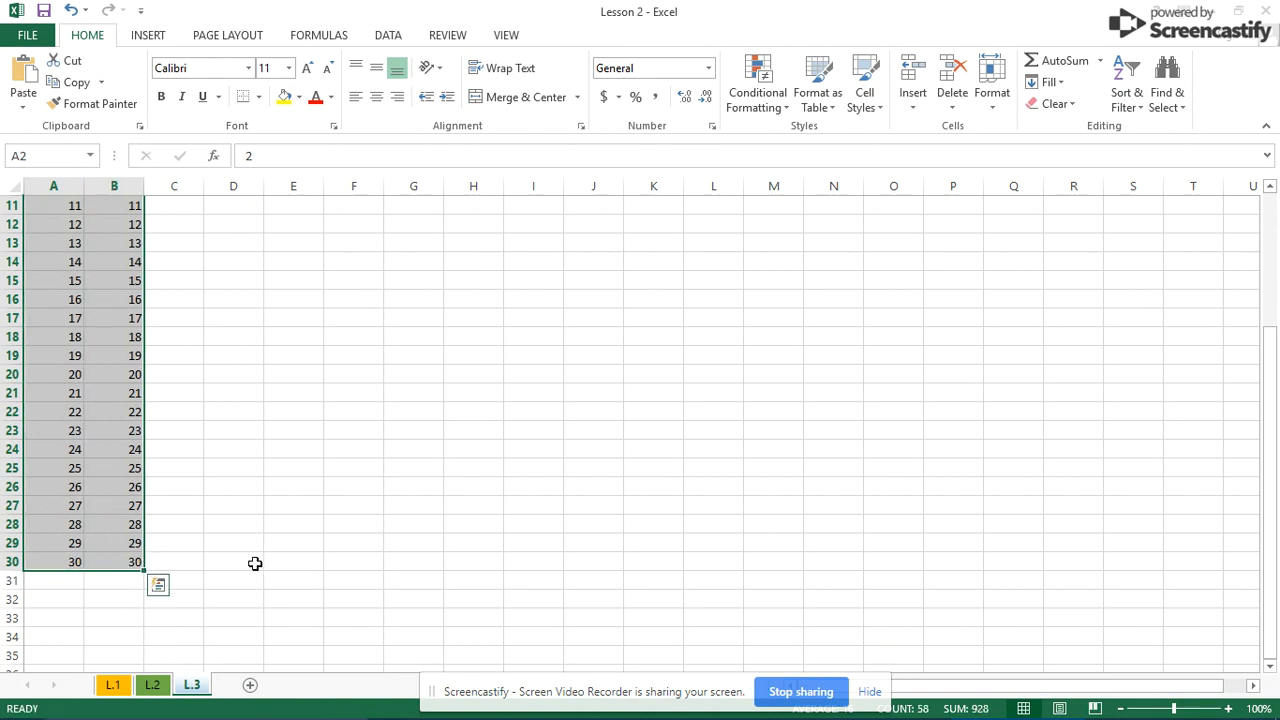
{"action": "left_click", "coordinate": [262, 563]}
{"action": "scroll", "coordinate": [270, 560], "scroll_direction": "up", "scroll_amount": 2}
{"action": "scroll", "coordinate": [270, 561], "scroll_direction": "up", "scroll_amount": 1}
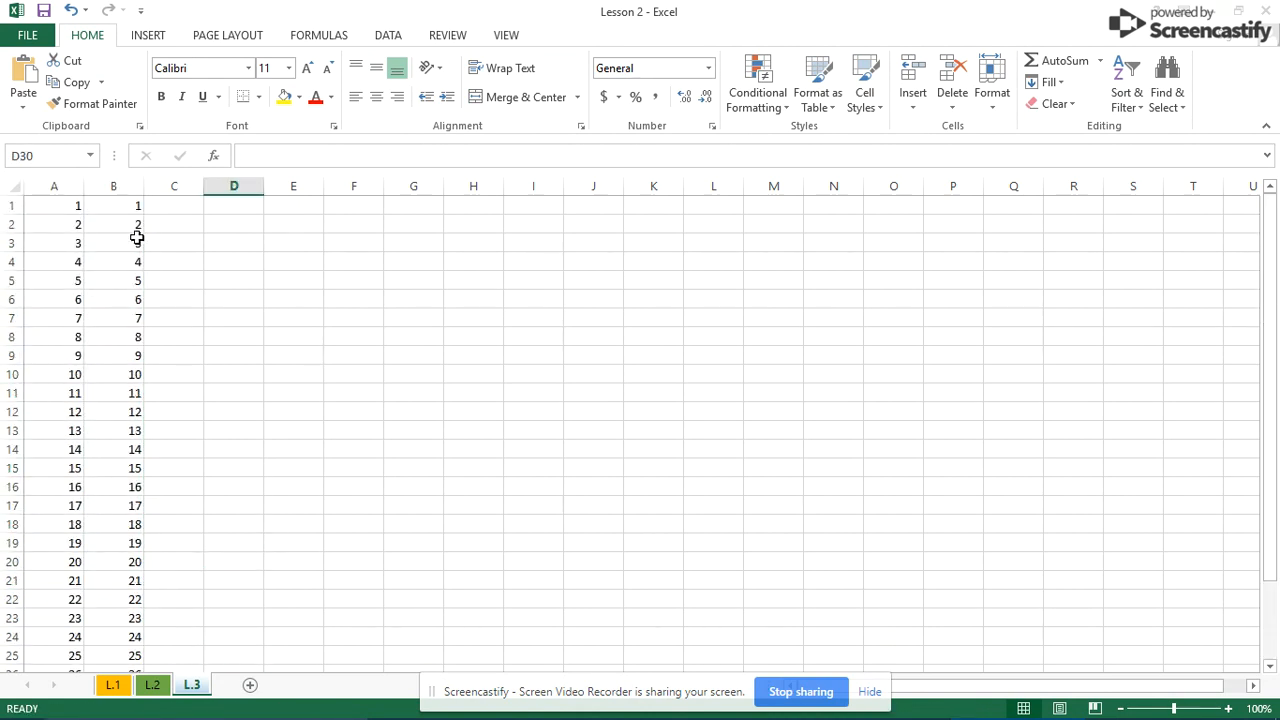
{"action": "left_click", "coordinate": [131, 204]}
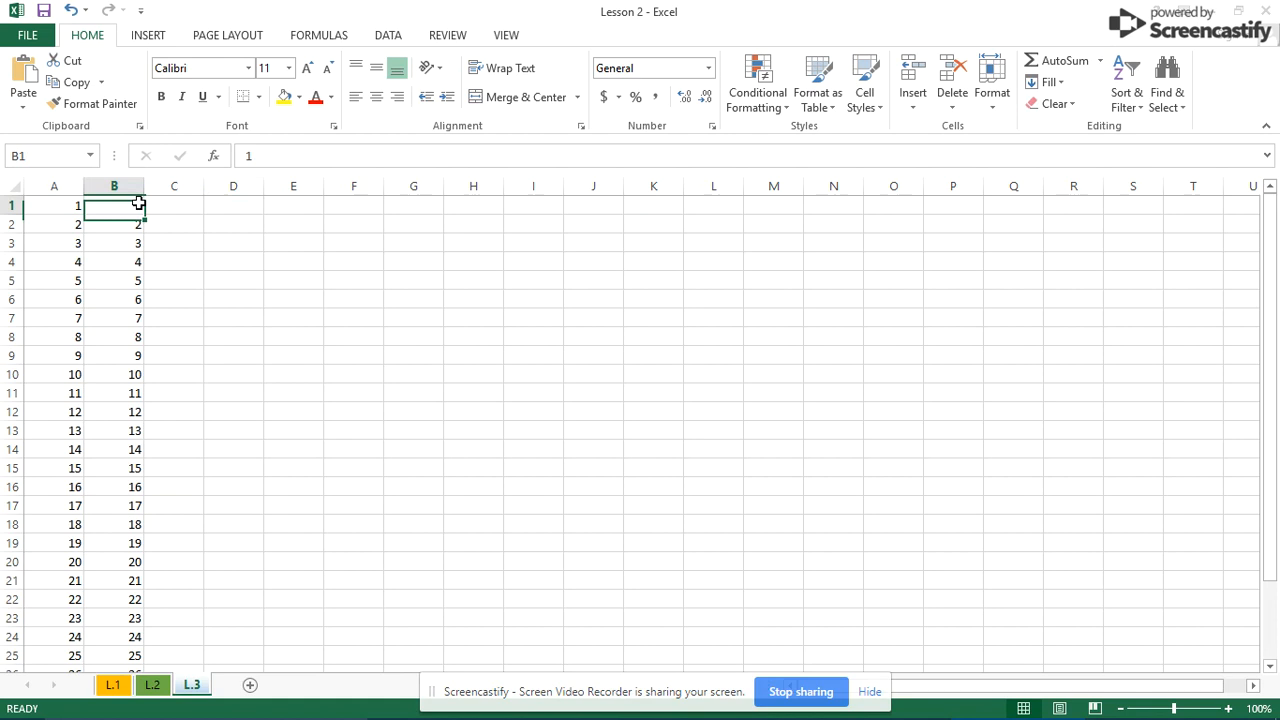
- Apply Currency format to B1 so it shows $1.00, leaving the rest of column B plain
{"action": "left_click", "coordinate": [708, 70]}
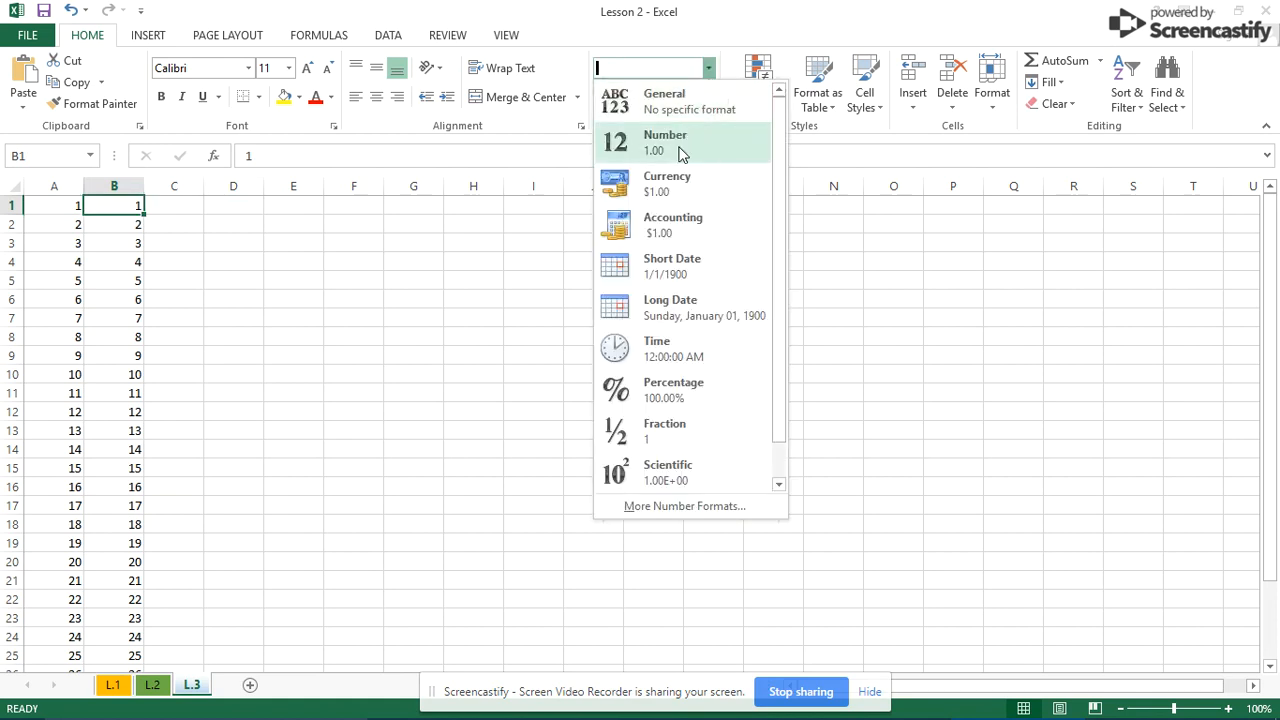
{"action": "left_click", "coordinate": [672, 190]}
{"action": "left_click", "coordinate": [413, 298]}
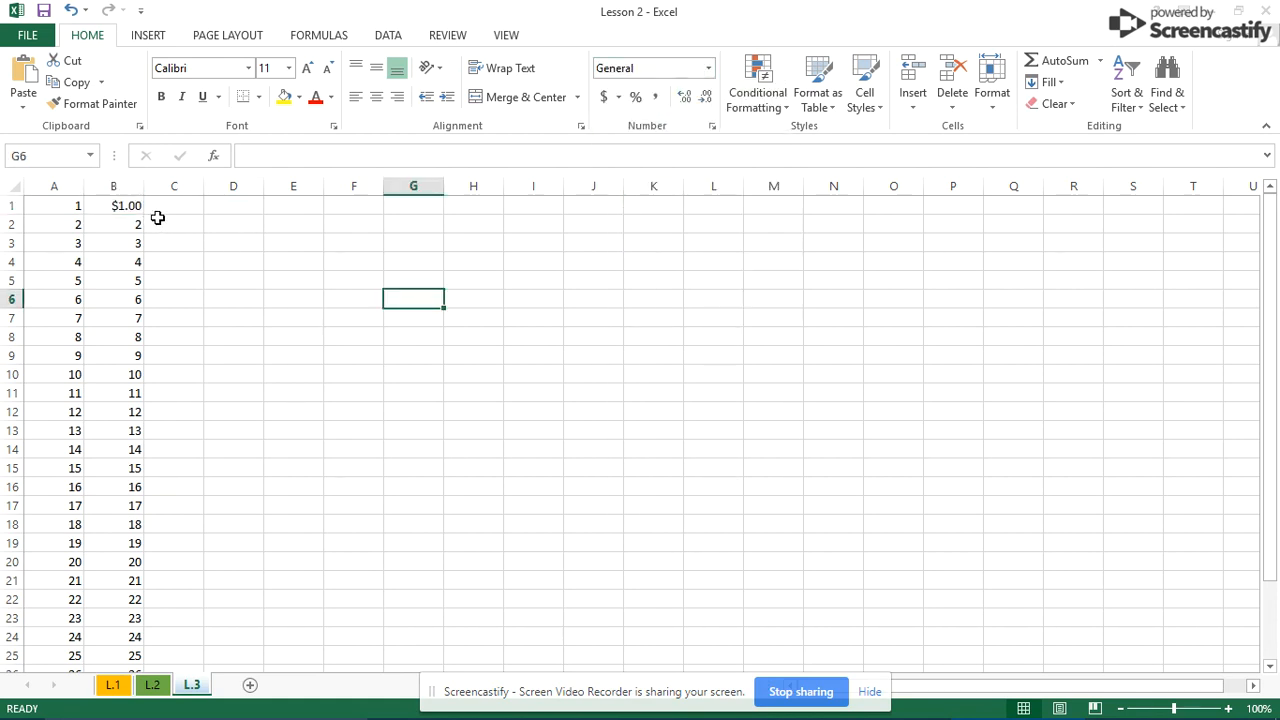
{"action": "left_click", "coordinate": [138, 209]}
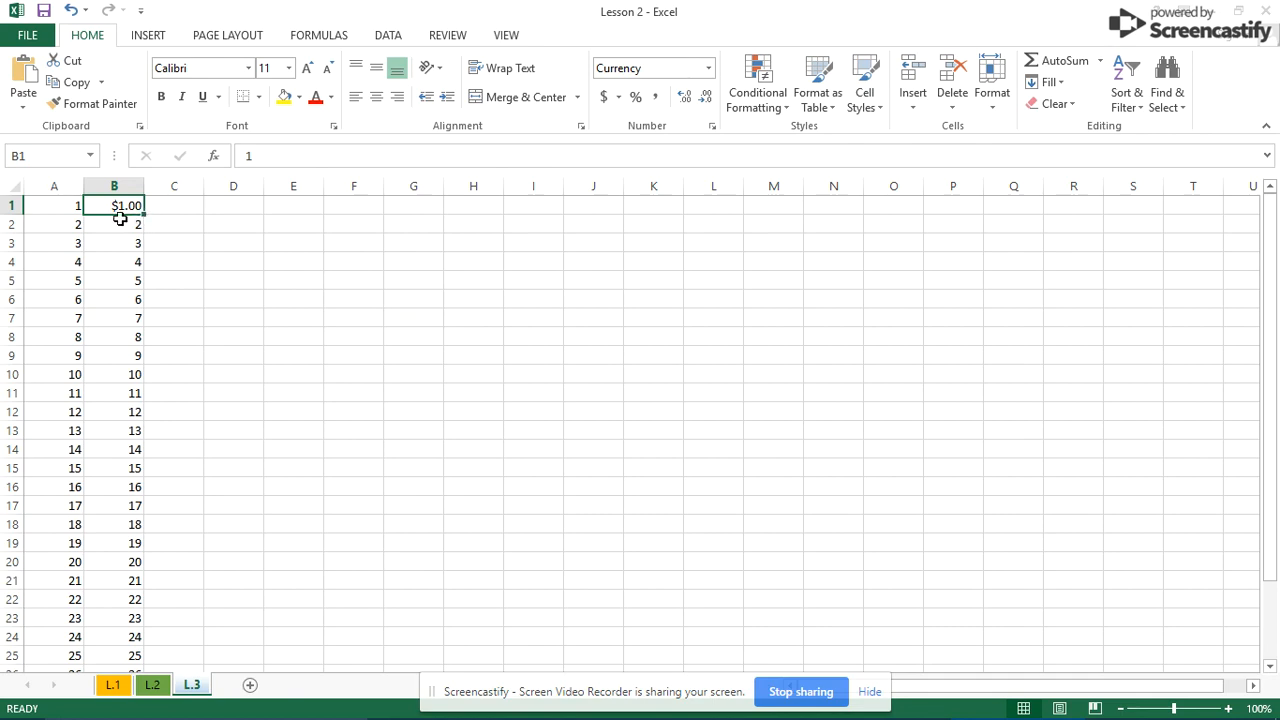
{"action": "left_click_drag", "start_coordinate": [112, 214], "coordinate": [104, 713]}
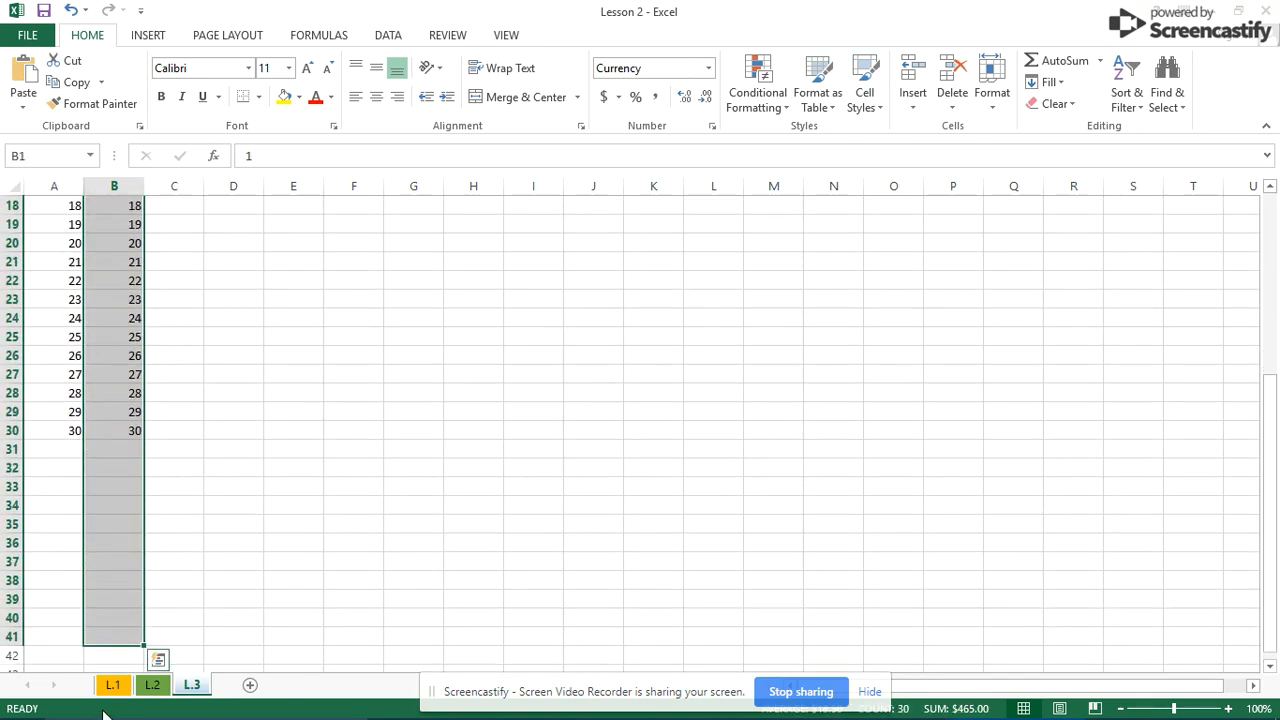
{"action": "left_click", "coordinate": [391, 462]}
{"action": "scroll", "coordinate": [391, 462], "scroll_direction": "up", "scroll_amount": 6}
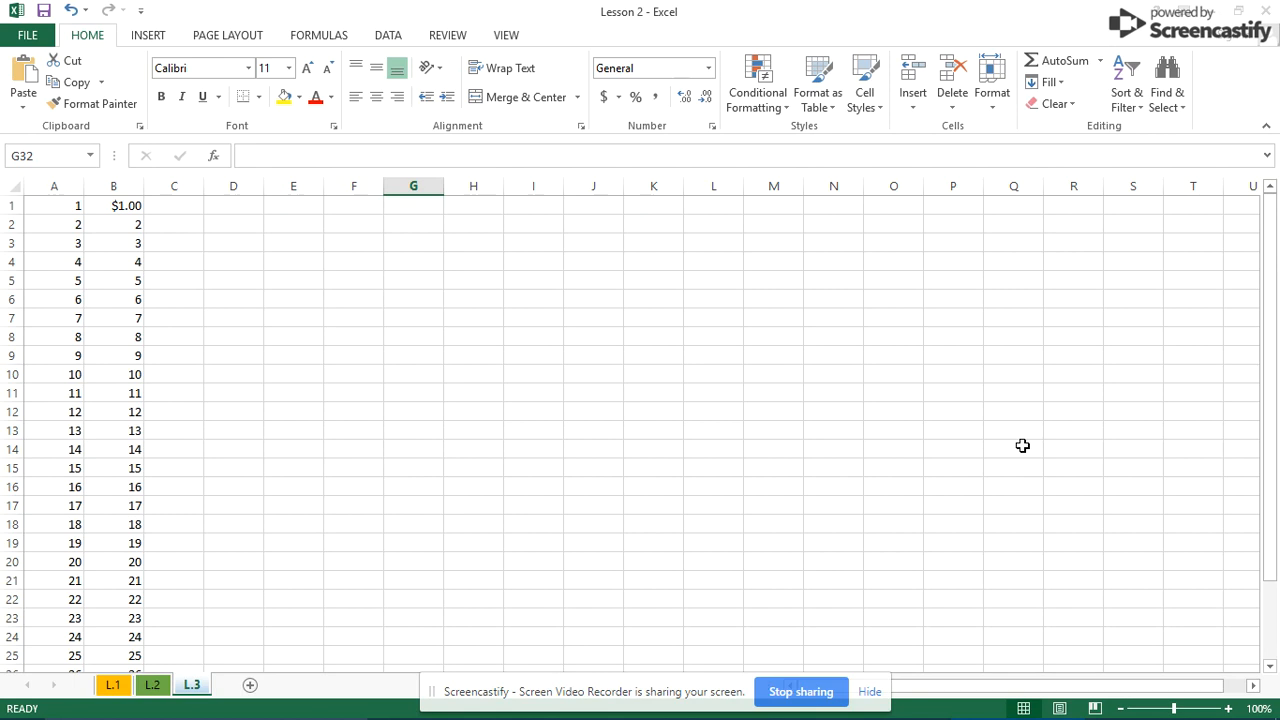
- Set the numbers in A1:B7 to the Arial font
{"action": "left_click", "coordinate": [460, 412]}
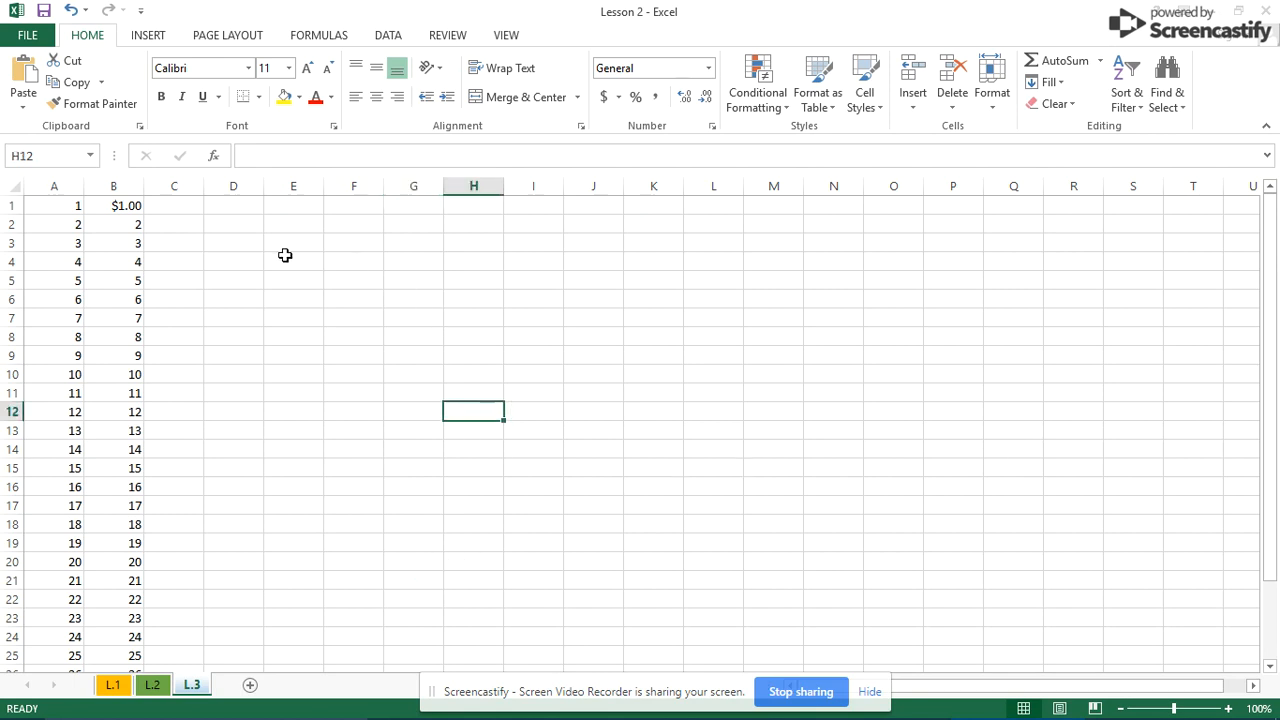
{"action": "left_click_drag", "start_coordinate": [74, 208], "coordinate": [133, 322]}
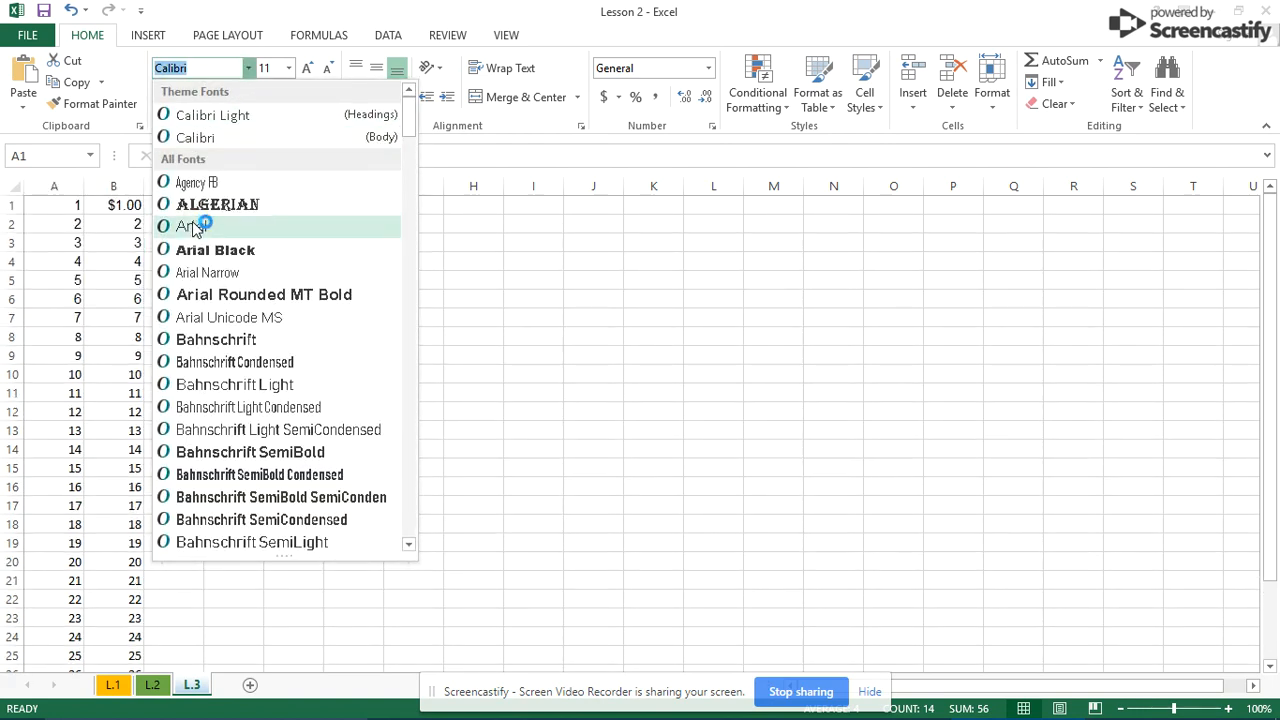
{"action": "key", "text": "Escape"}
{"action": "left_click", "coordinate": [277, 282]}
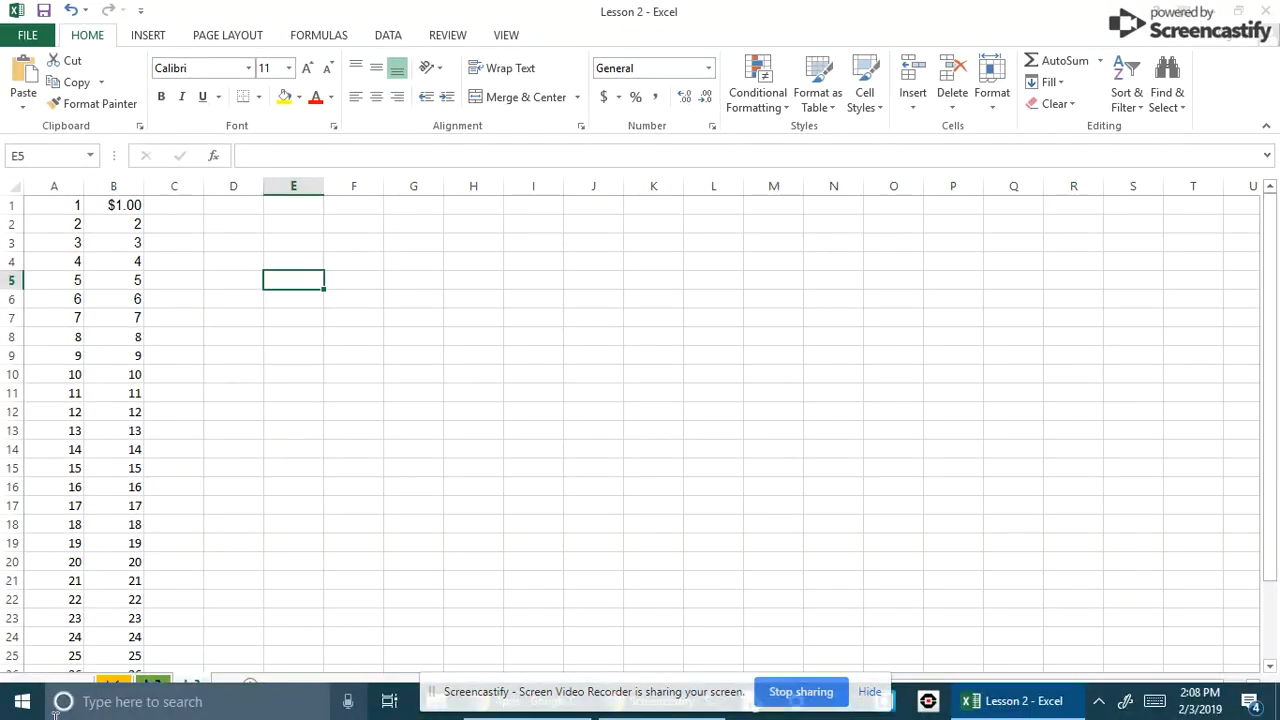
- Give cell B3 a dark grey fill colour
{"action": "left_click", "coordinate": [120, 243]}
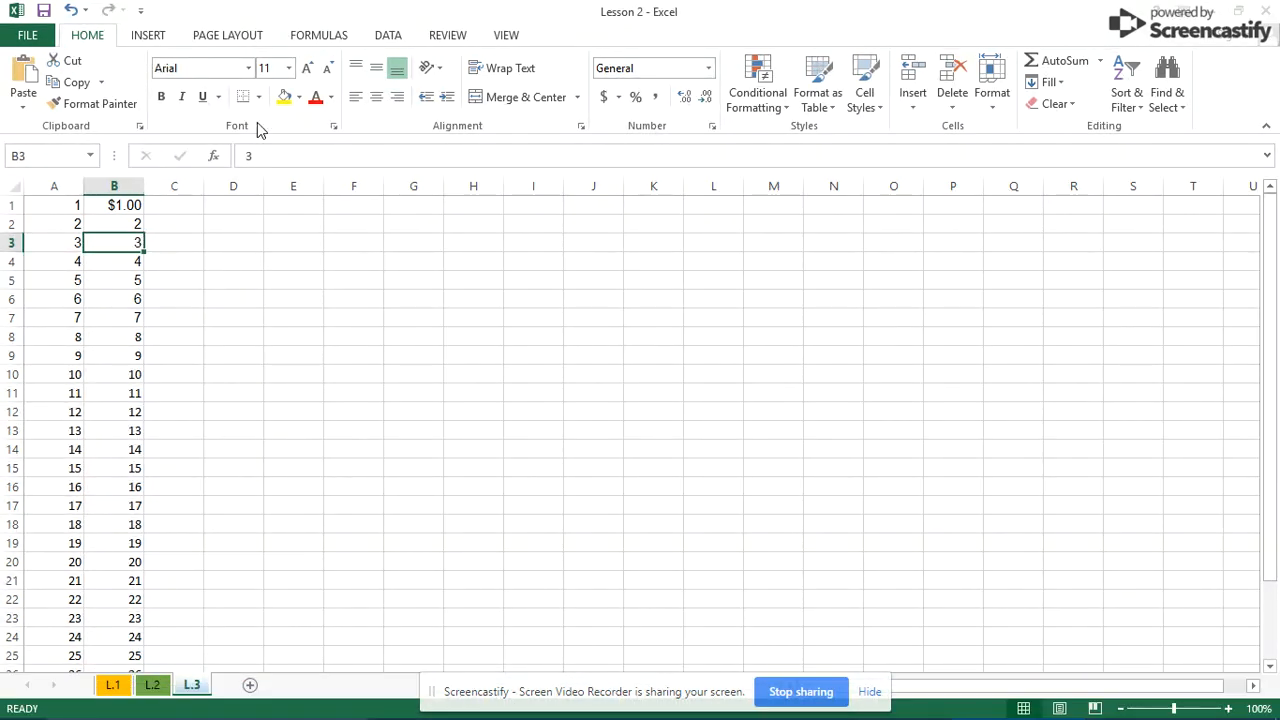
{"action": "left_click", "coordinate": [299, 97]}
{"action": "left_click", "coordinate": [305, 165]}
{"action": "left_click", "coordinate": [474, 374]}
{"action": "left_click", "coordinate": [110, 296]}
- Make the number in B3 blue with the font colour
{"action": "left_click", "coordinate": [120, 243]}
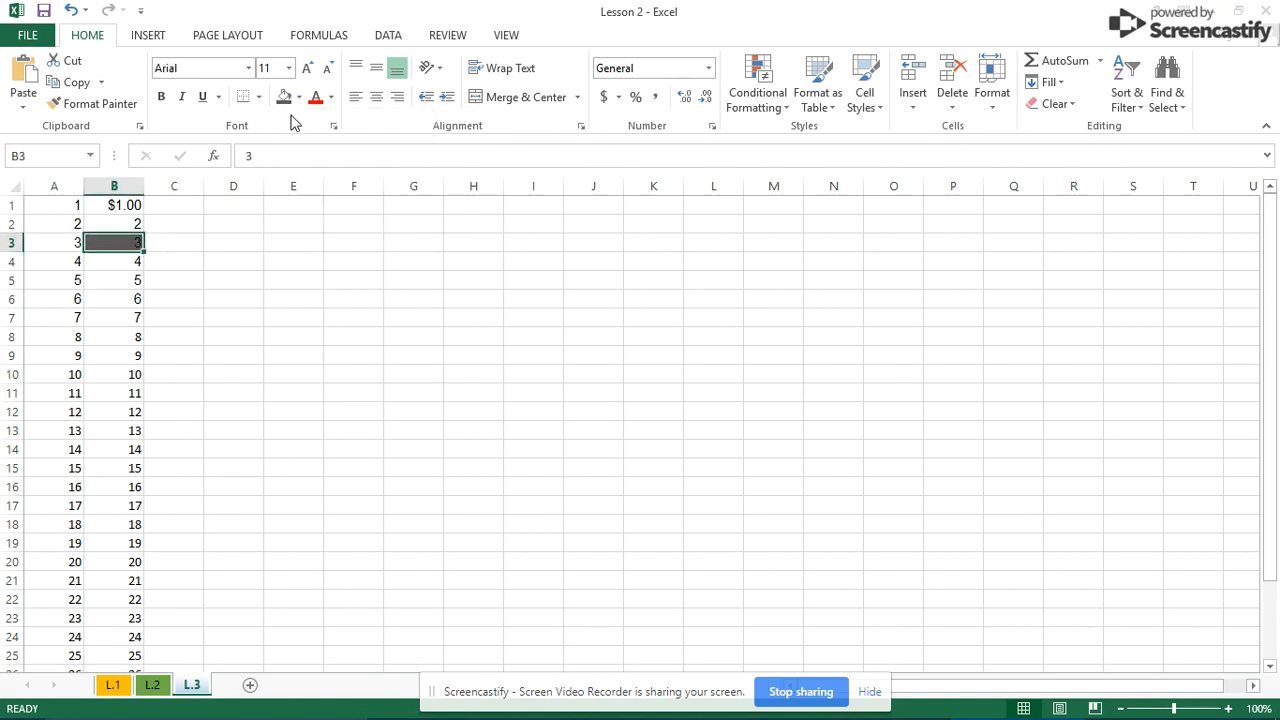
{"action": "left_click", "coordinate": [331, 97]}
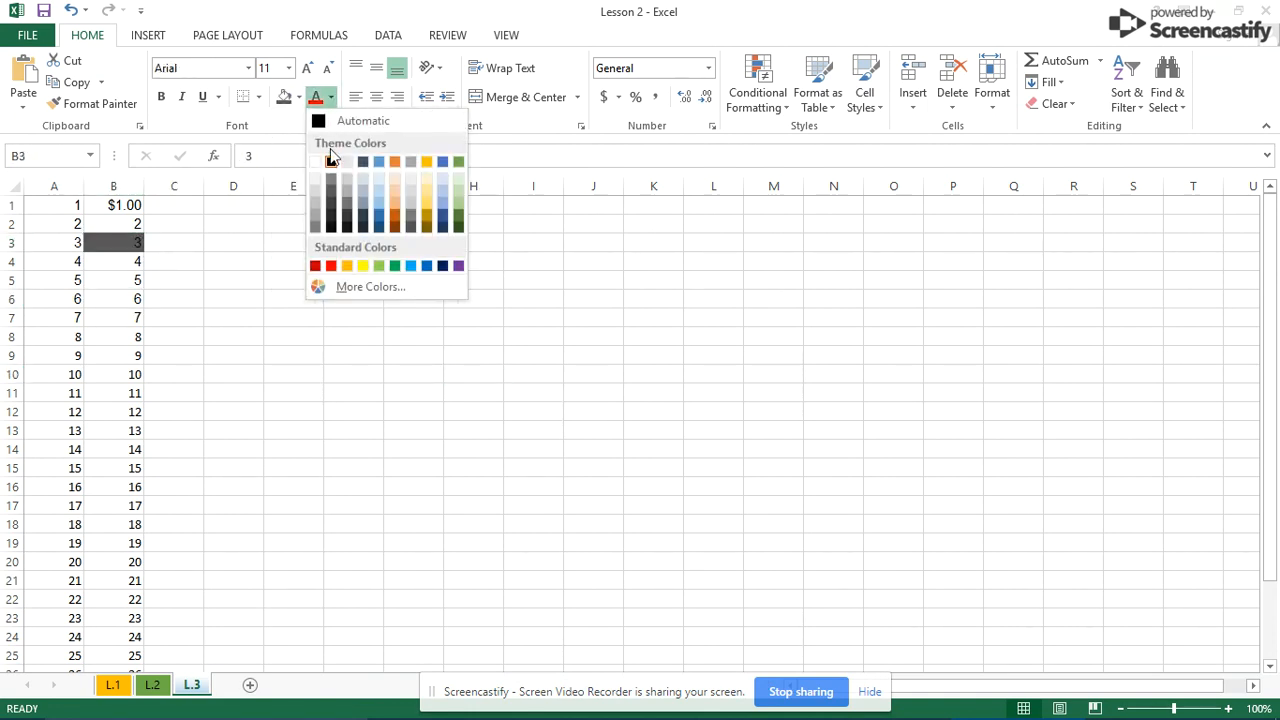
{"action": "left_click", "coordinate": [382, 164]}
{"action": "left_click", "coordinate": [457, 297]}
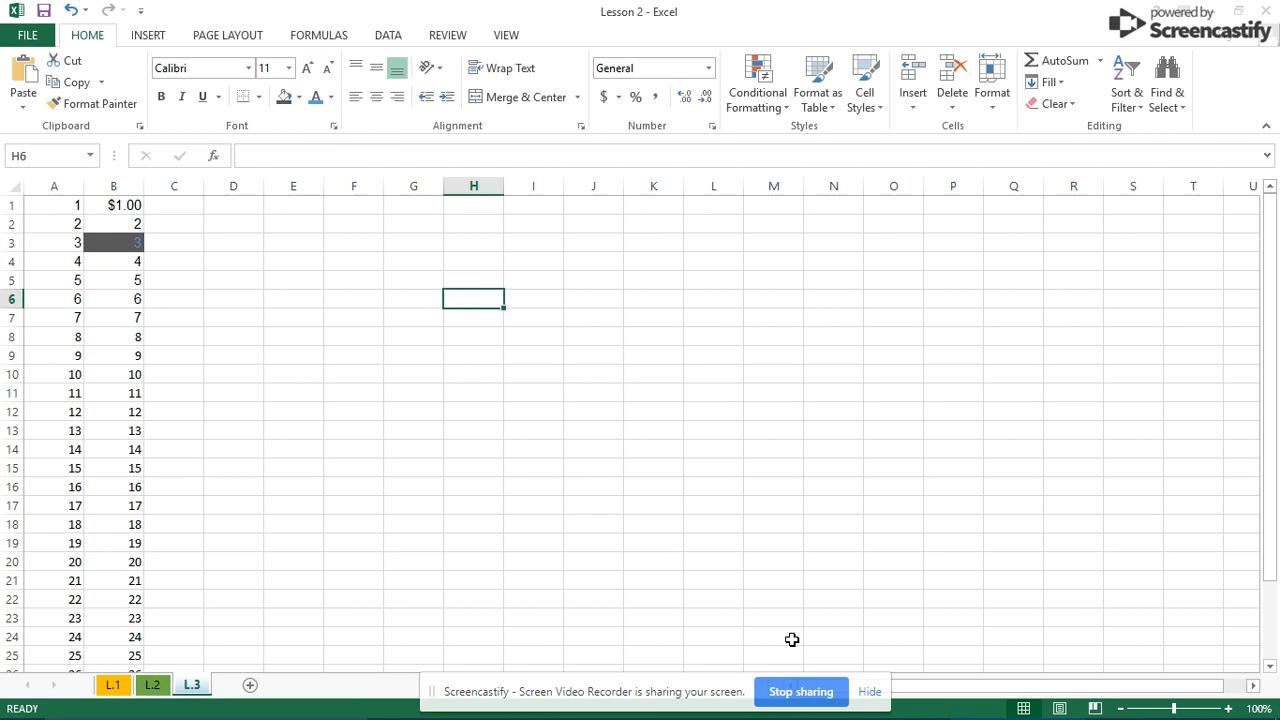